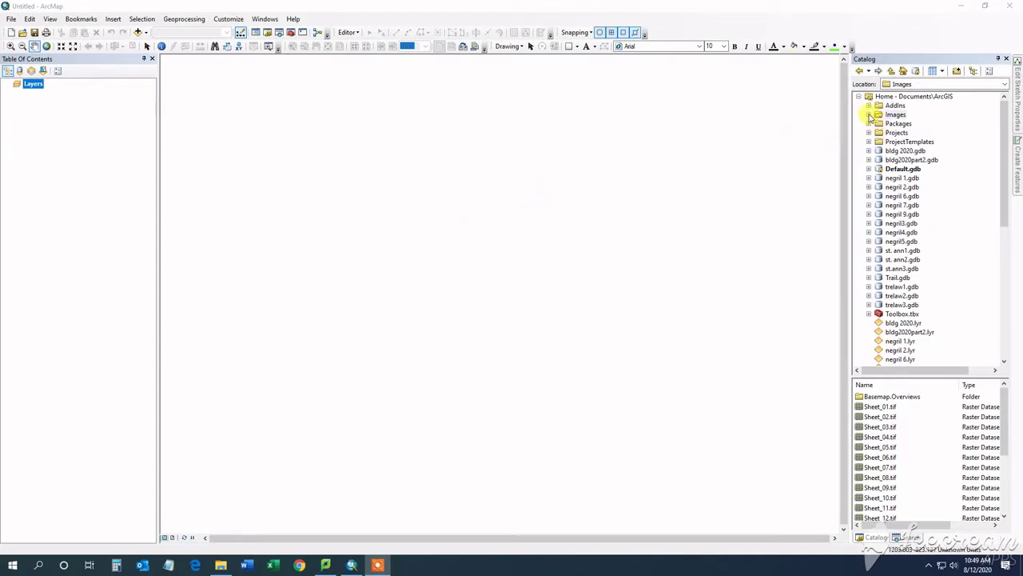
Step: Create a file geodatabase named TileMapSheets in the Images folder
{"action": "left_click", "coordinate": [870, 115]}
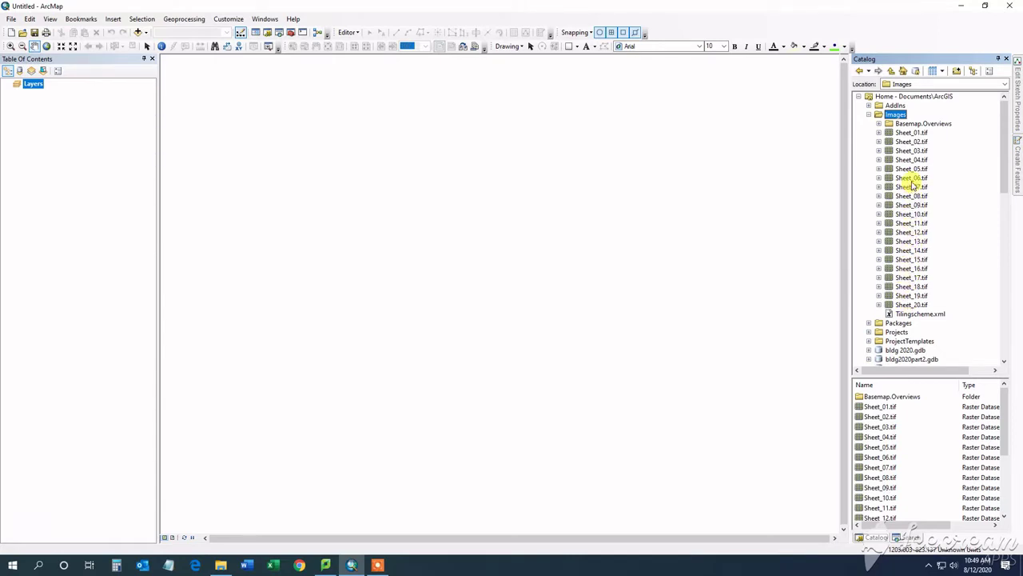
{"action": "right_click", "coordinate": [894, 115]}
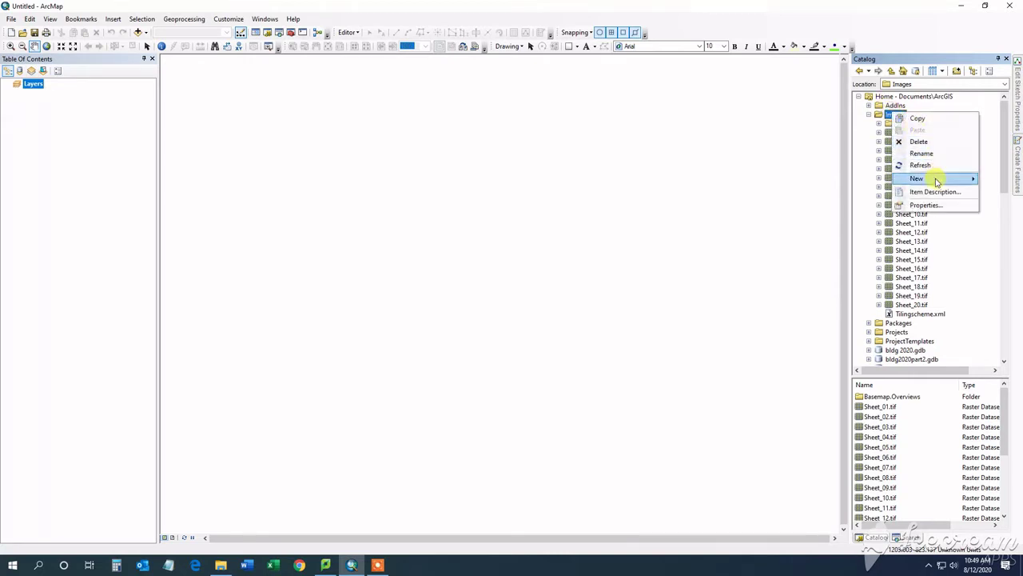
{"action": "mouse_move", "coordinate": [934, 178]}
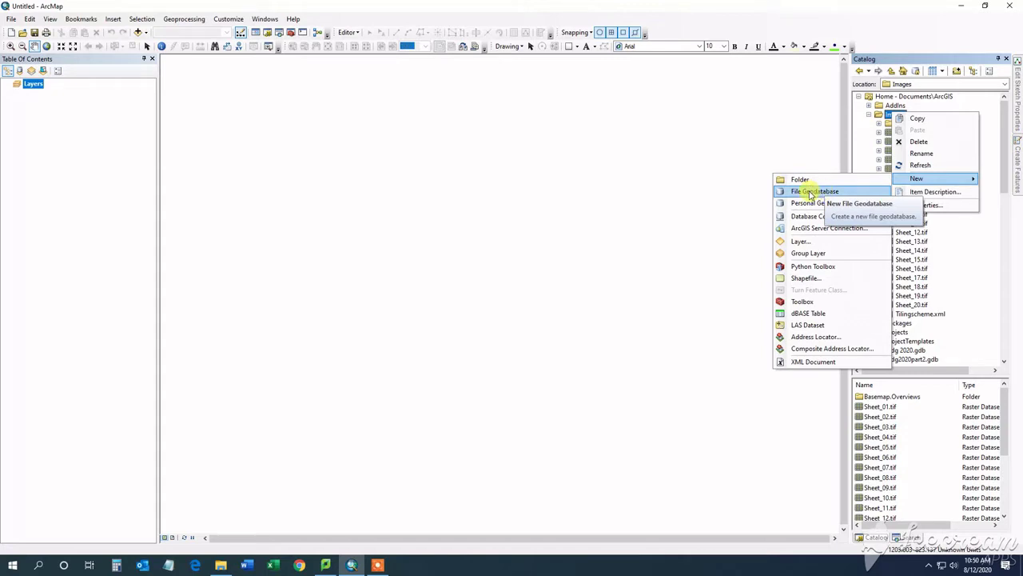
{"action": "left_click", "coordinate": [813, 193]}
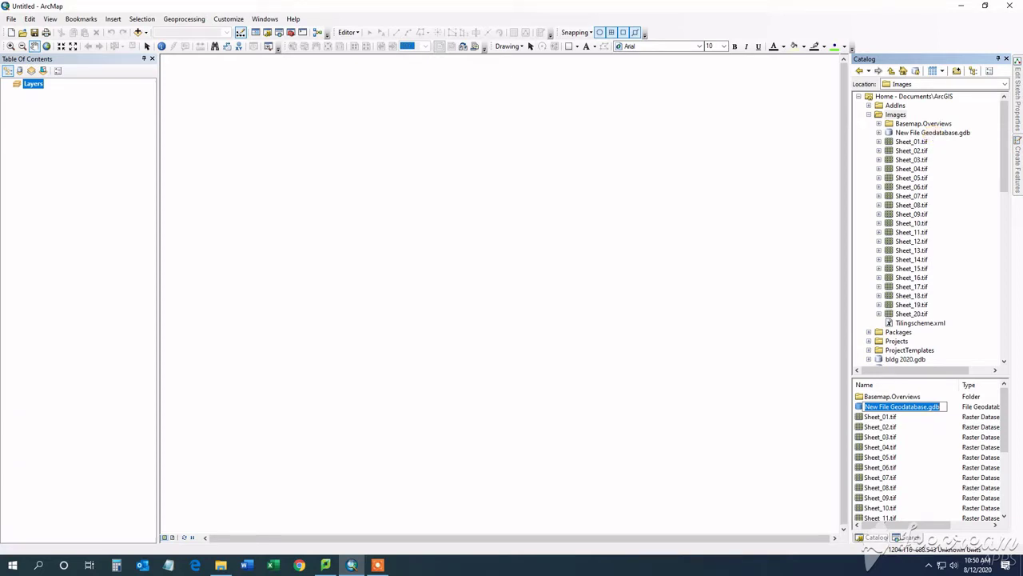
{"action": "type", "text": "TileMapSheets"}
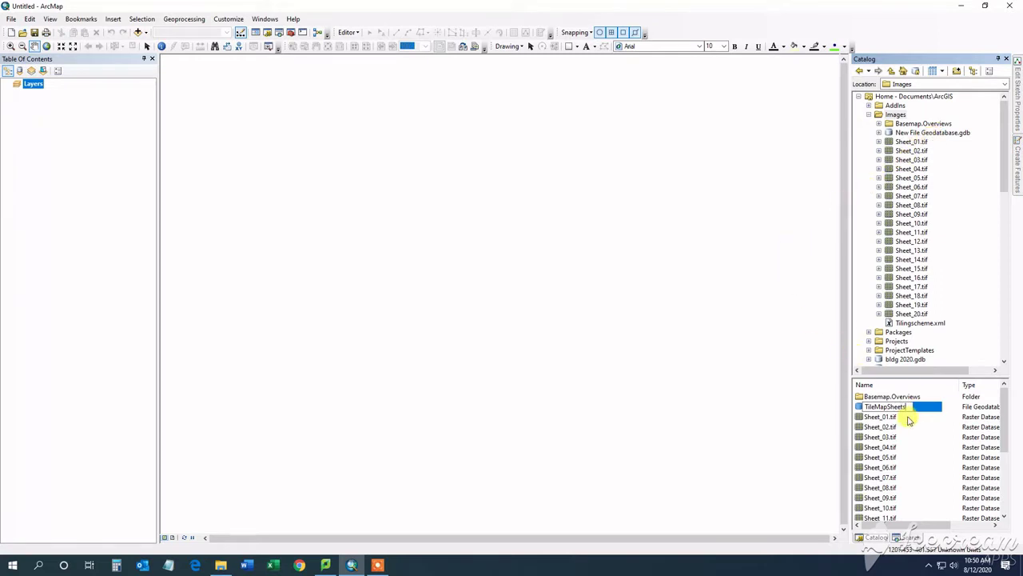
{"action": "key", "text": "Return"}
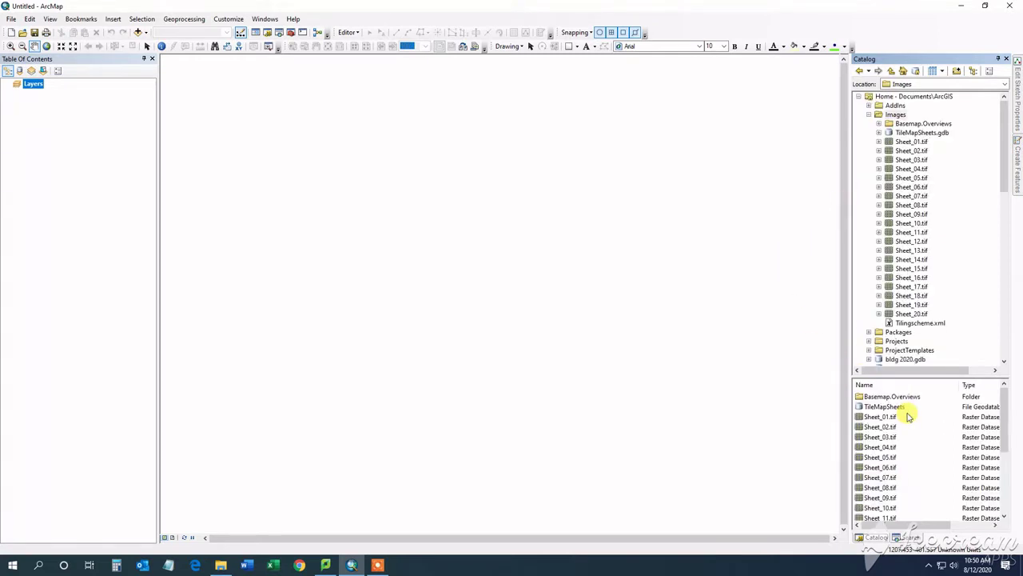
Step: Set up a new mosaic dataset named TileSheets in the TileMapSheets geodatabase
{"action": "left_click", "coordinate": [881, 136]}
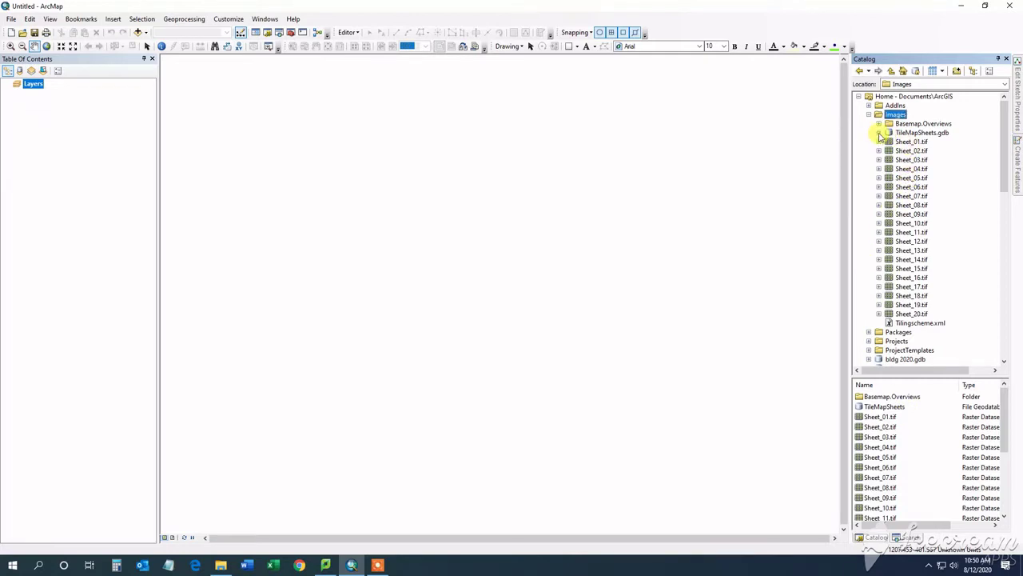
{"action": "left_click", "coordinate": [903, 134]}
{"action": "right_click", "coordinate": [906, 135]}
{"action": "mouse_move", "coordinate": [930, 237]}
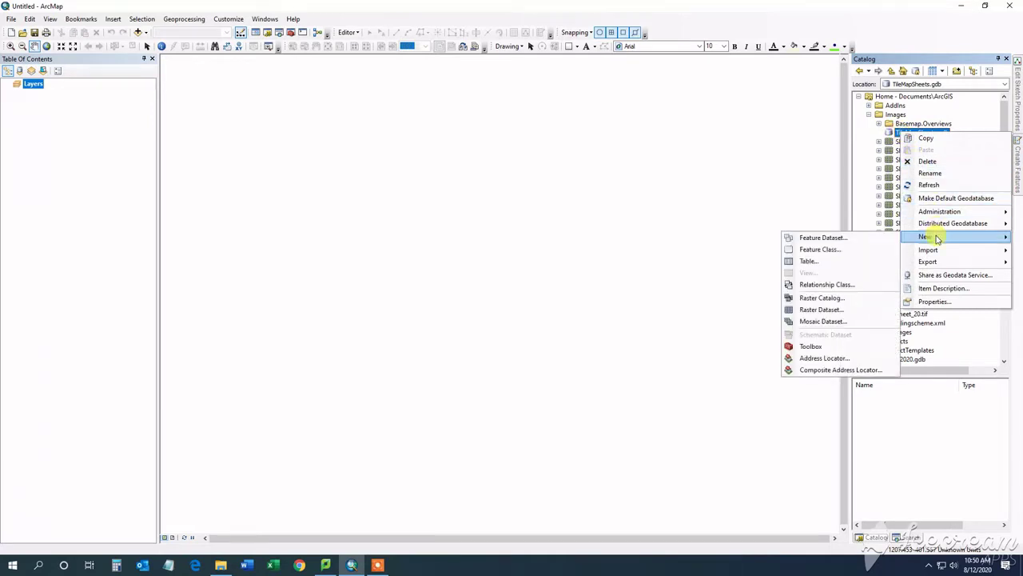
{"action": "left_click", "coordinate": [811, 321]}
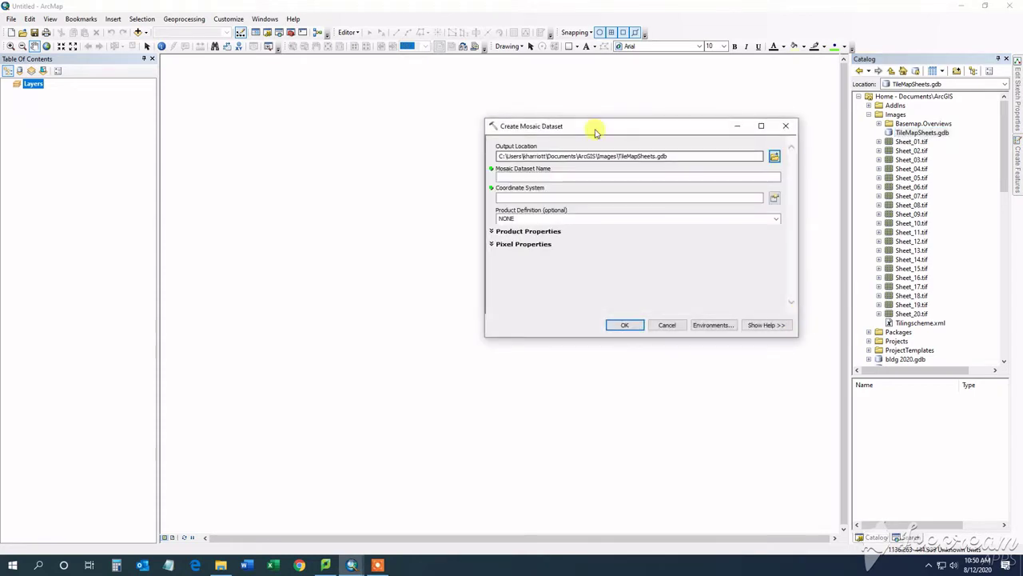
{"action": "left_click", "coordinate": [562, 177]}
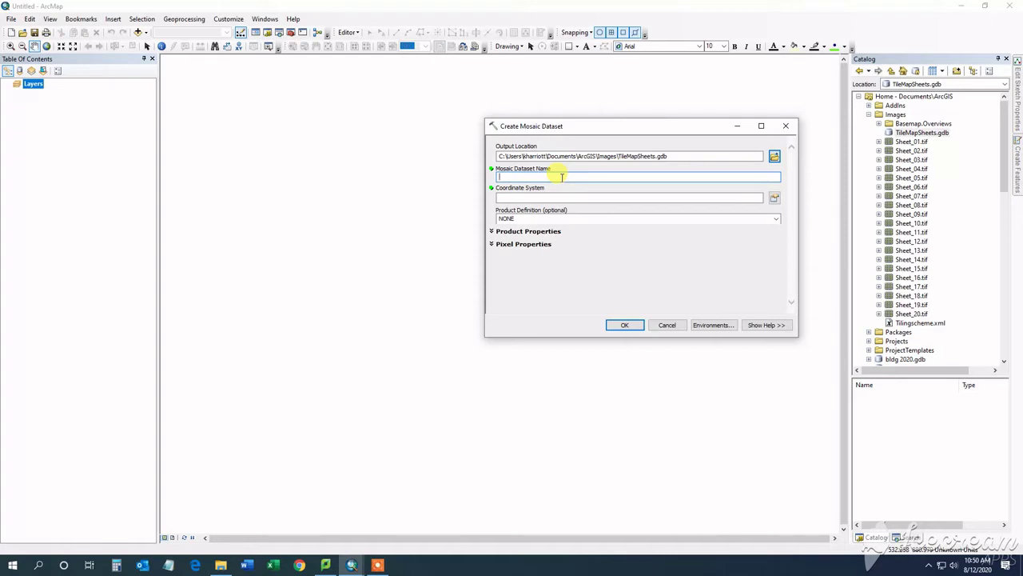
{"action": "type", "text": "TileSheets"}
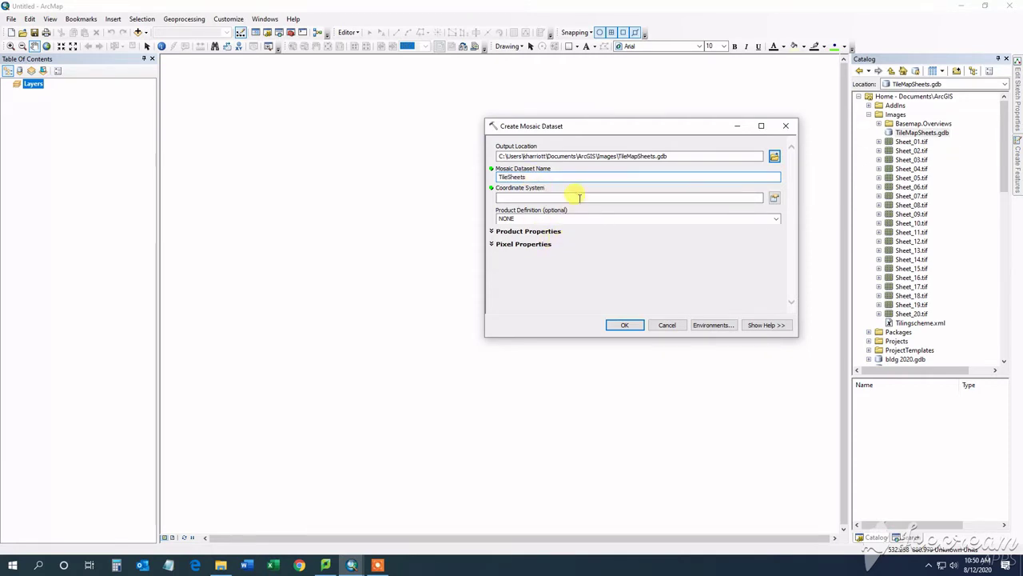
Step: Assign the JAD 2001 Jamaica Grid coordinate system to the mosaic dataset and create it
{"action": "left_click", "coordinate": [774, 199]}
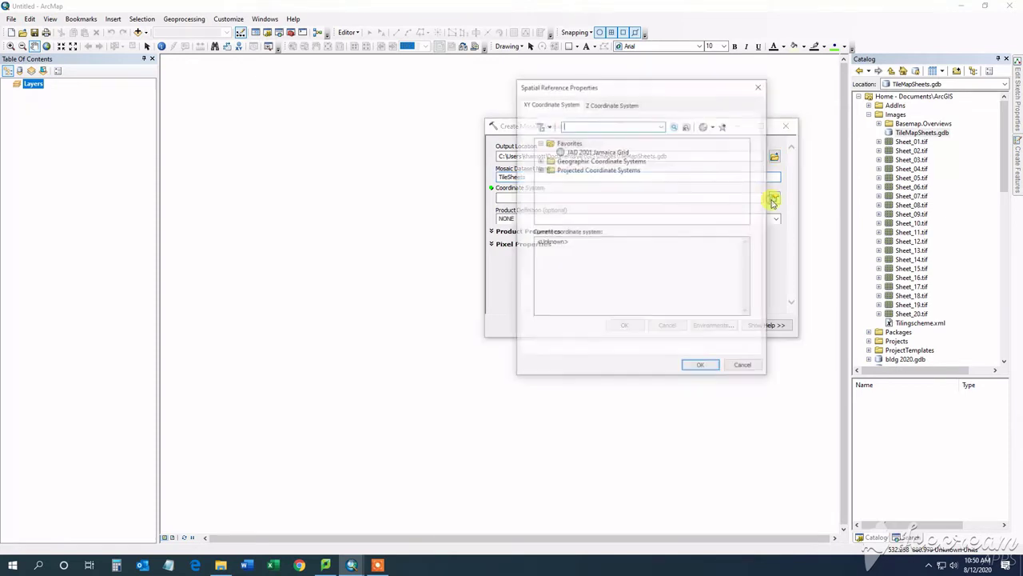
{"action": "left_click", "coordinate": [601, 152]}
{"action": "left_click", "coordinate": [695, 368]}
{"action": "left_click", "coordinate": [623, 324]}
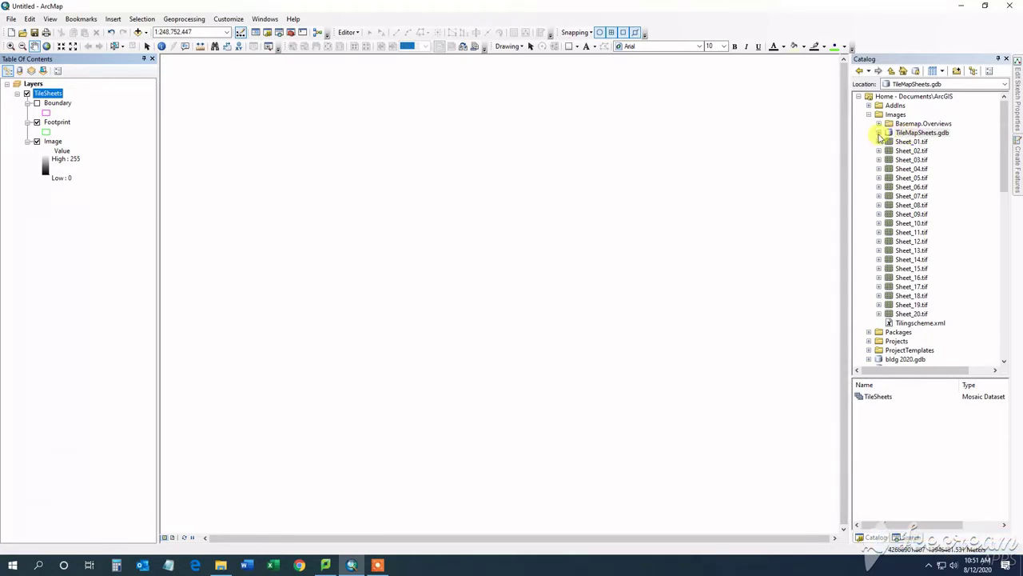
Step: Start adding rasters to the TileSheets mosaic dataset, with File as the input data type
{"action": "left_click", "coordinate": [879, 132]}
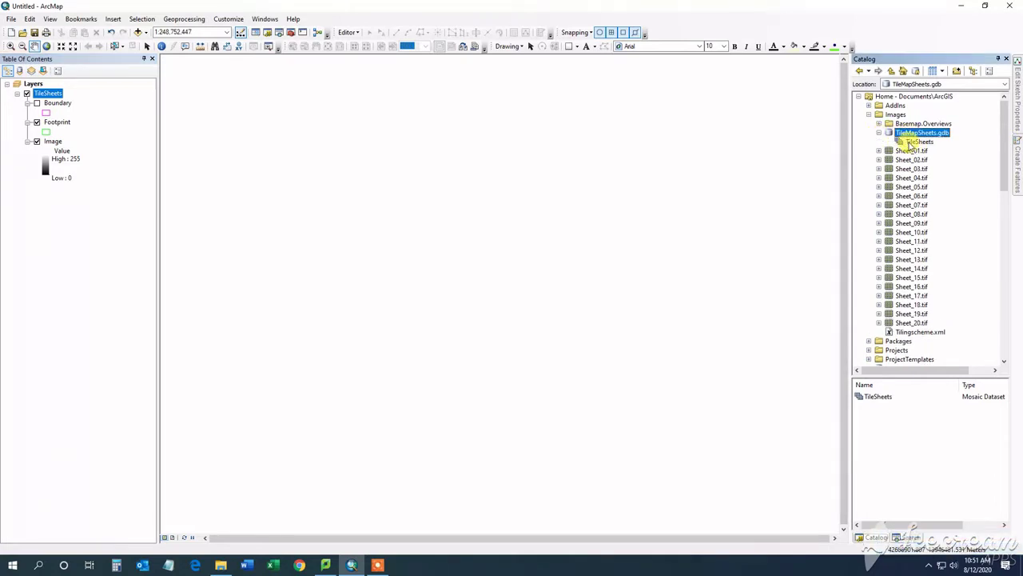
{"action": "left_click", "coordinate": [912, 142]}
{"action": "right_click", "coordinate": [912, 144]}
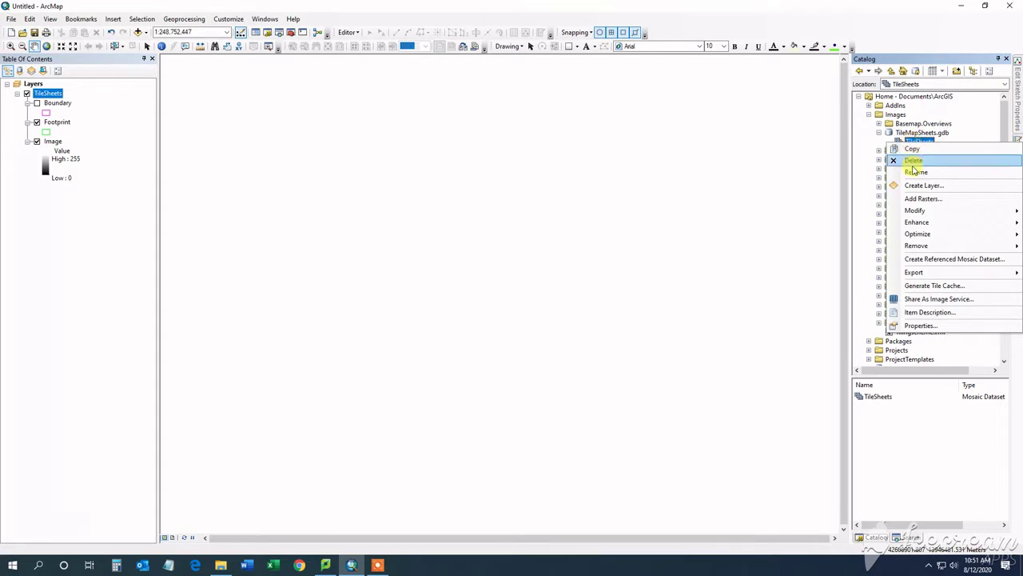
{"action": "left_click", "coordinate": [919, 199]}
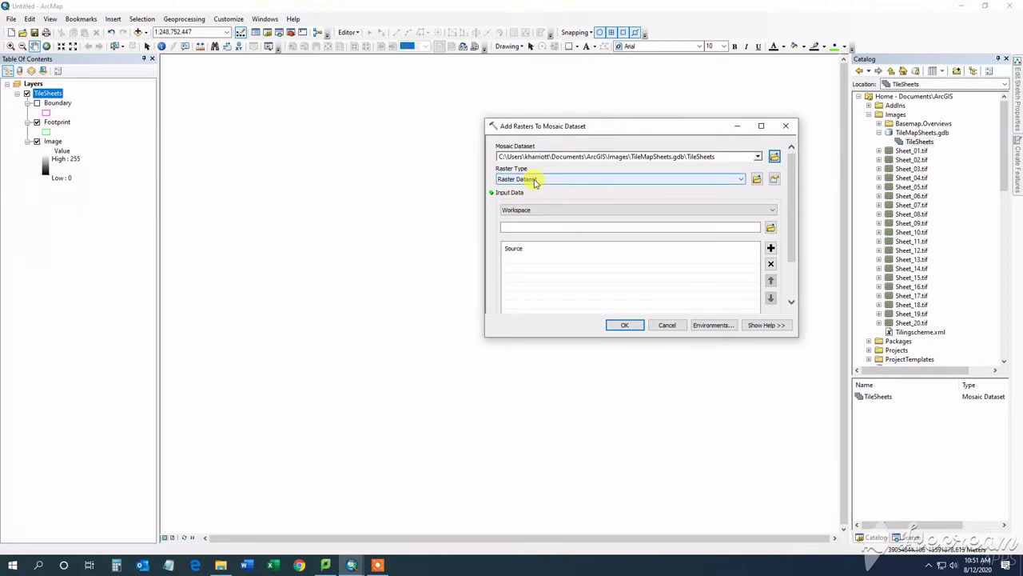
{"action": "left_click", "coordinate": [745, 181]}
{"action": "left_click", "coordinate": [746, 180]}
{"action": "left_click", "coordinate": [775, 210]}
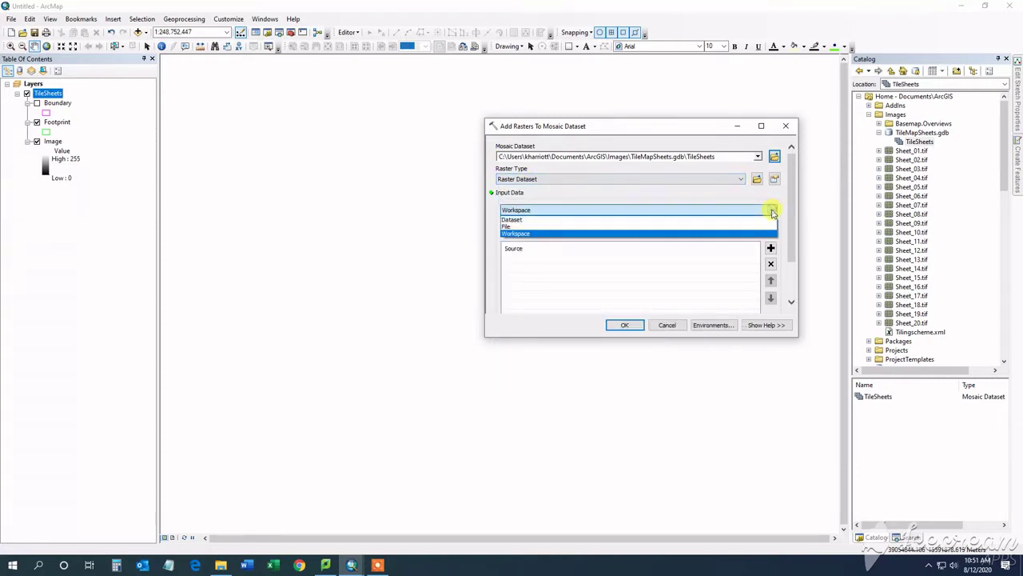
{"action": "left_click", "coordinate": [520, 227]}
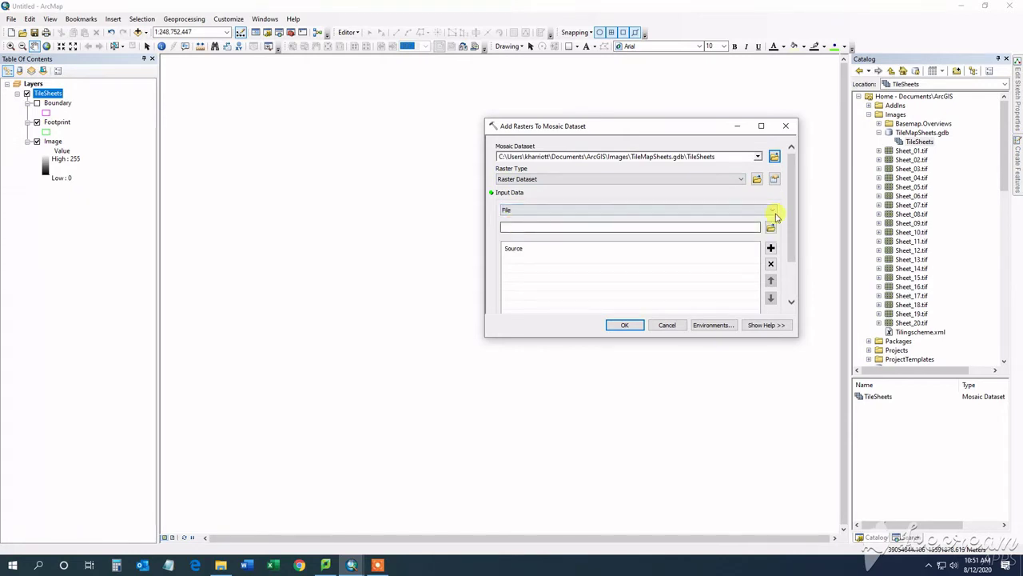
Step: Browse for the input rasters in the ArcGIS Images folder, with all file types listed
{"action": "left_click", "coordinate": [771, 230]}
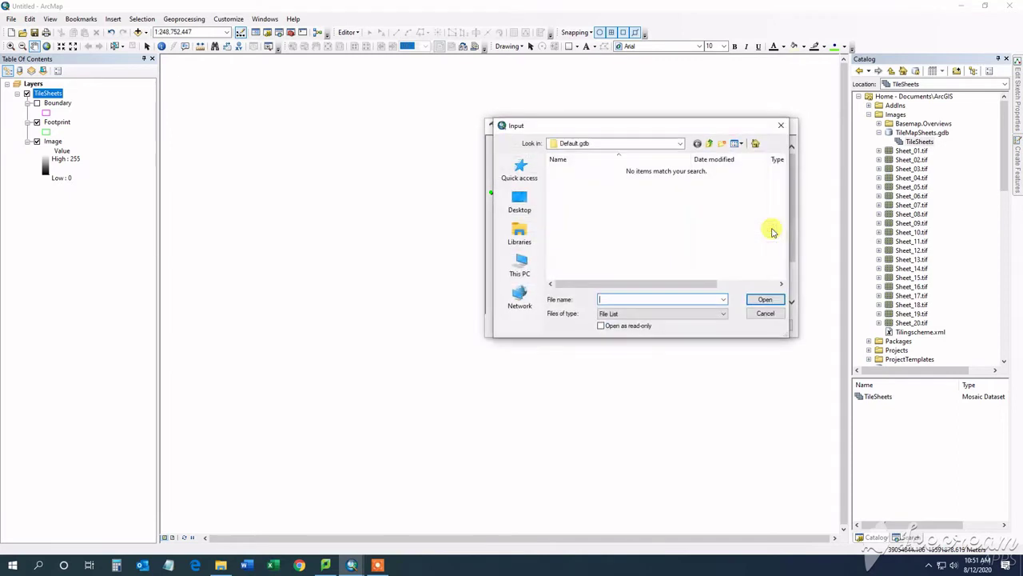
{"action": "left_click", "coordinate": [681, 144]}
{"action": "left_click", "coordinate": [590, 148]}
{"action": "left_click", "coordinate": [680, 144]}
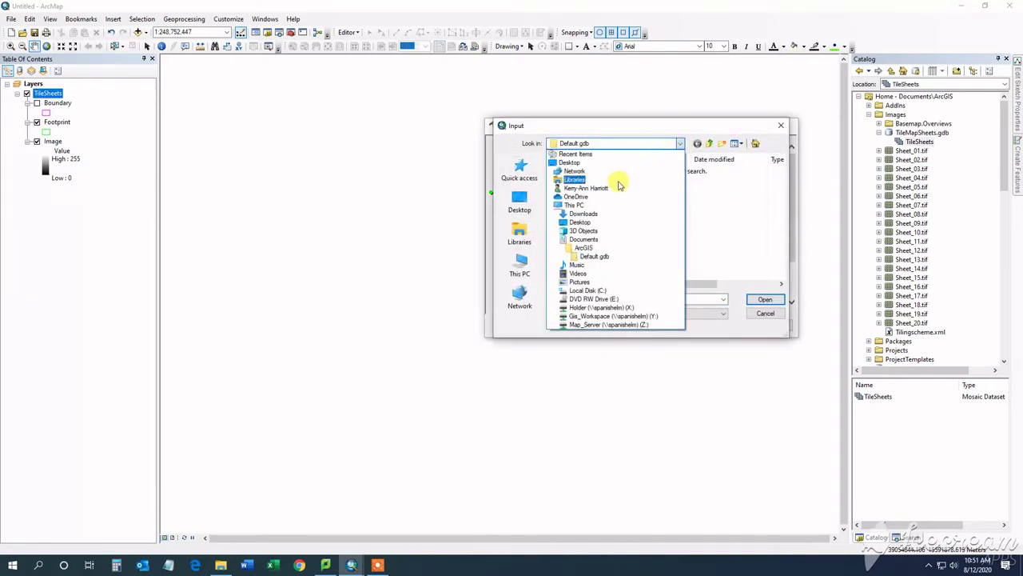
{"action": "left_click", "coordinate": [584, 247]}
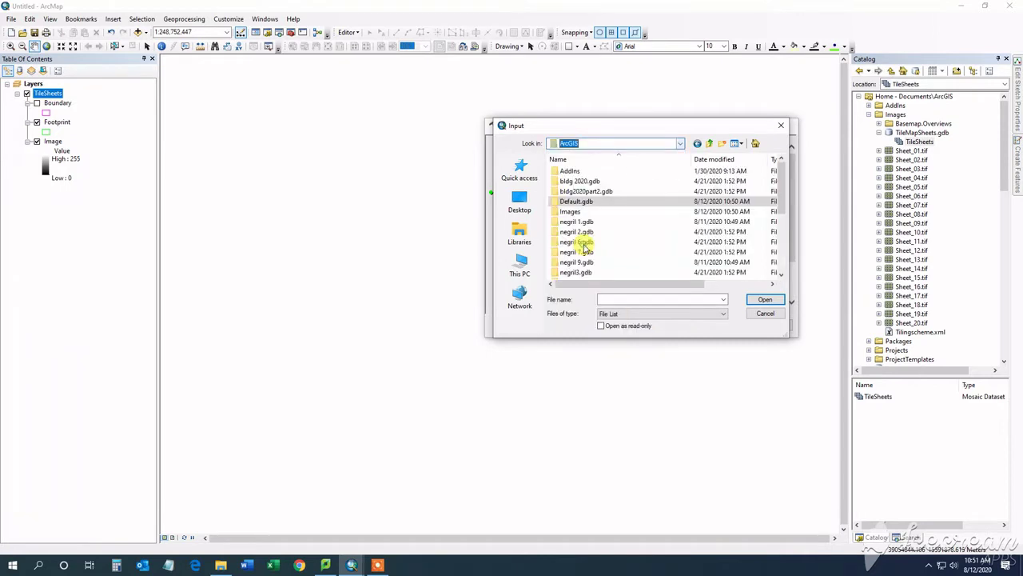
{"action": "double_click", "coordinate": [568, 206]}
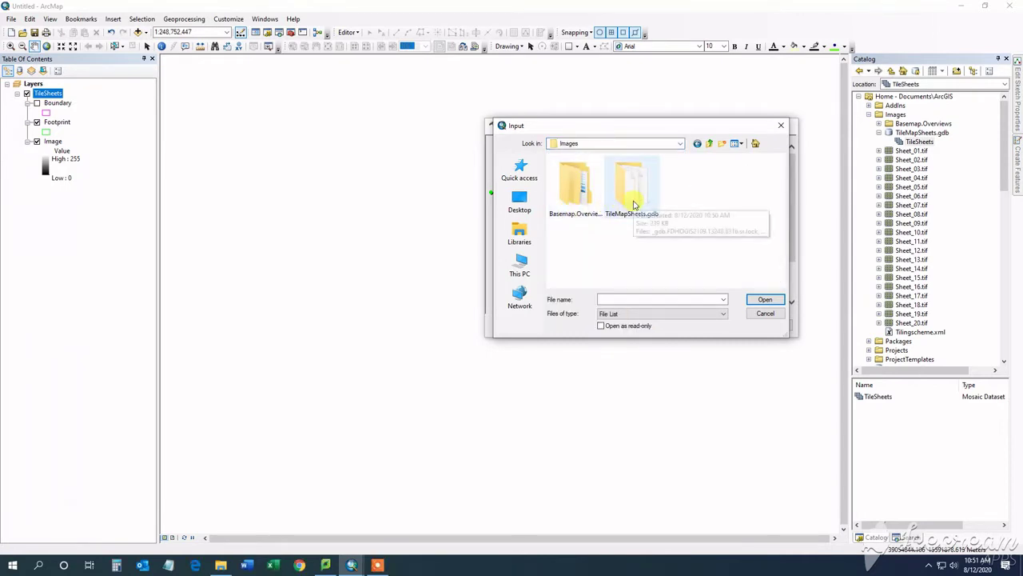
{"action": "left_click", "coordinate": [717, 319]}
{"action": "left_click", "coordinate": [628, 327]}
Step: Choose Sheet_01 through Sheet_20 as the source files and add them to the mosaic dataset
{"action": "left_click", "coordinate": [678, 207]}
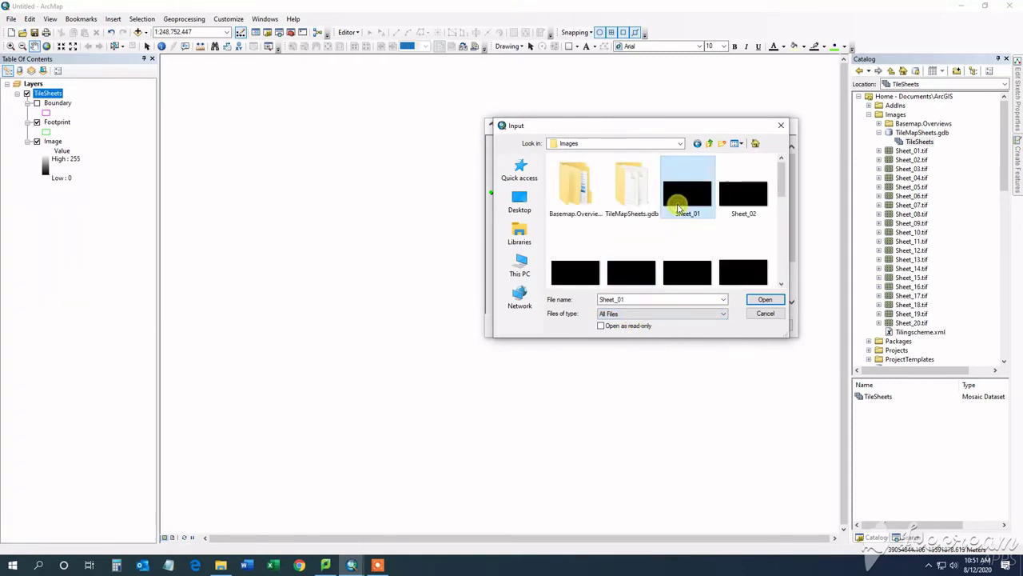
{"action": "scroll", "coordinate": [692, 204], "scroll_direction": "down", "scroll_amount": 5}
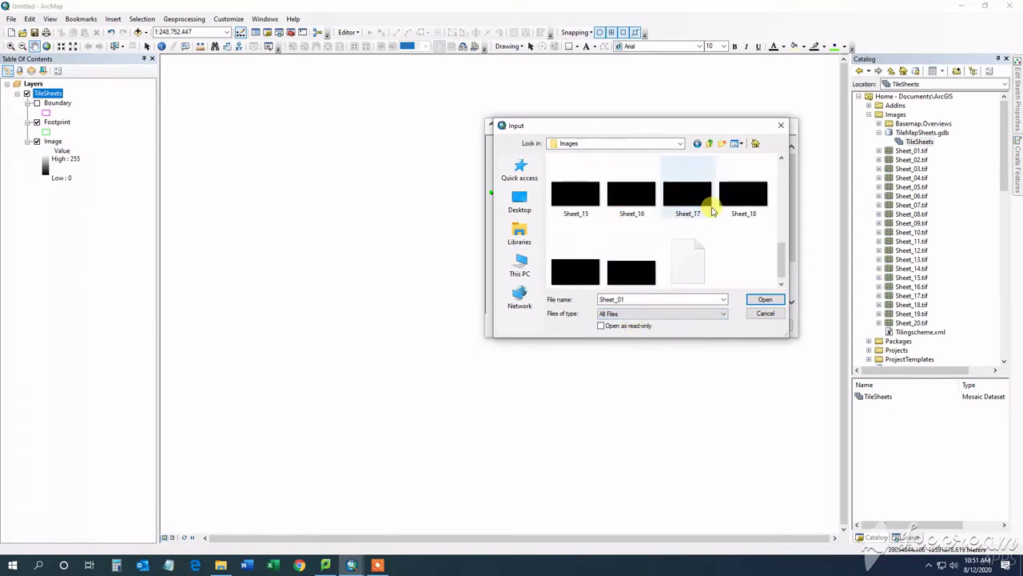
{"action": "left_click", "coordinate": [642, 274], "text": "shift"}
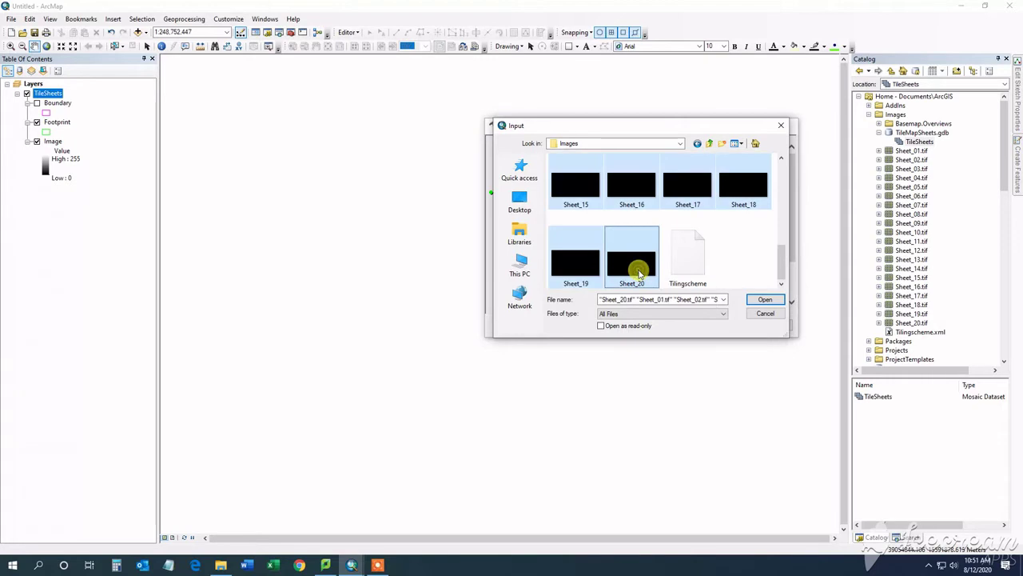
{"action": "left_click", "coordinate": [763, 302]}
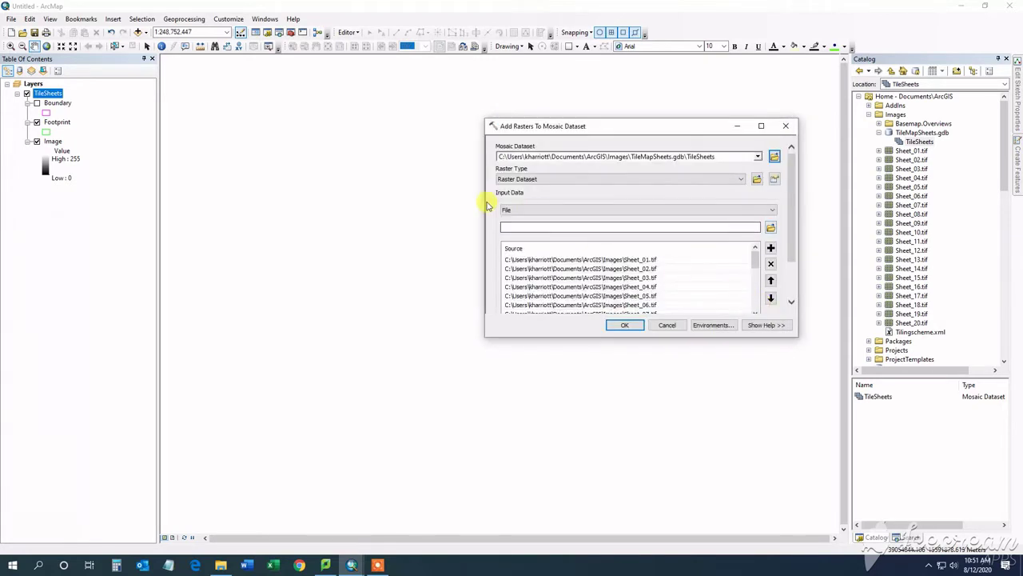
{"action": "left_click_drag", "start_coordinate": [755, 265], "coordinate": [760, 310]}
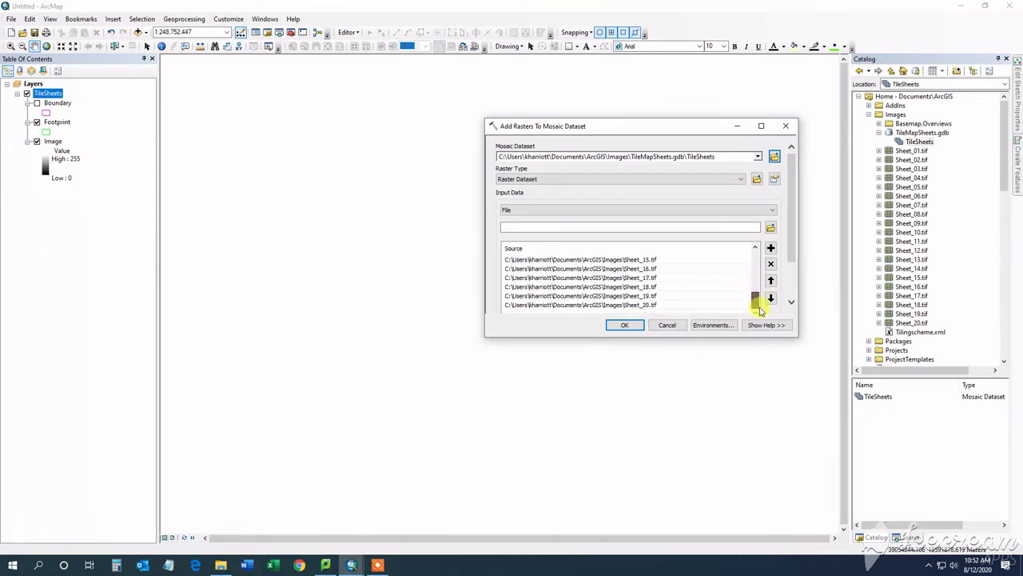
{"action": "left_click", "coordinate": [627, 326]}
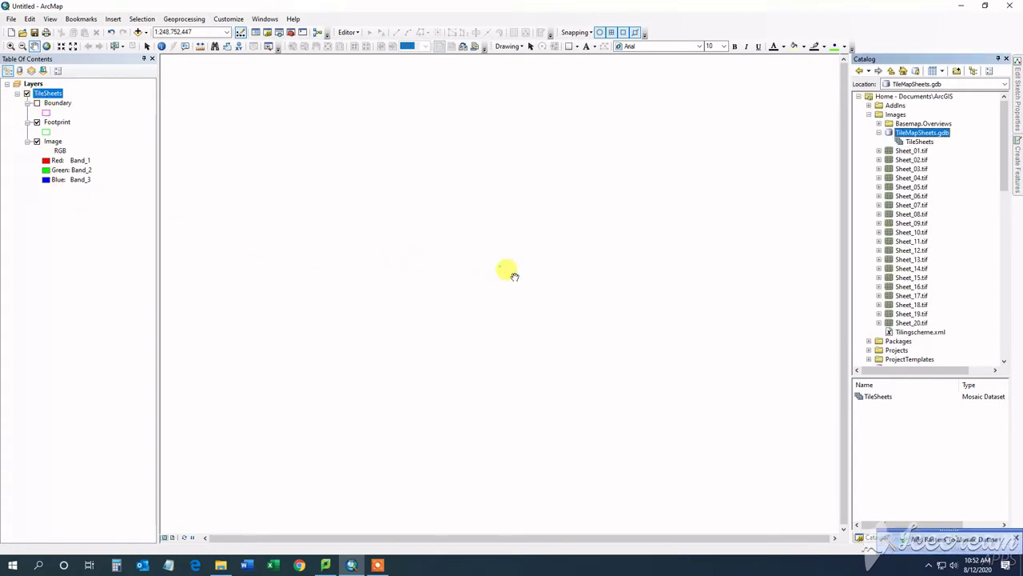
Step: Build overviews for the TileSheets mosaic dataset, defining missing overview tiles and generating the overviews
{"action": "scroll", "coordinate": [505, 258], "scroll_direction": "up", "scroll_amount": 2}
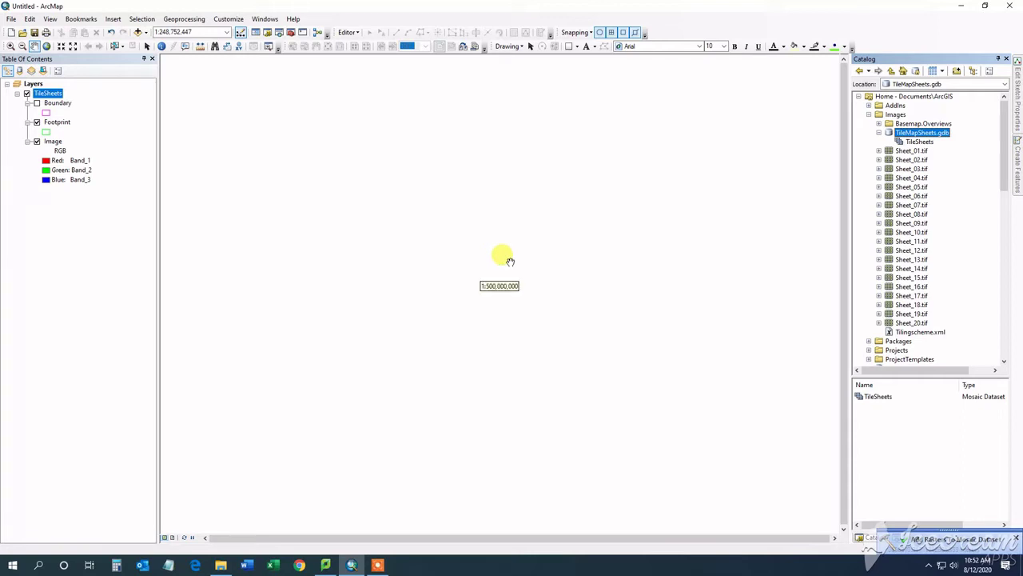
{"action": "scroll", "coordinate": [510, 261], "scroll_direction": "up", "scroll_amount": 1}
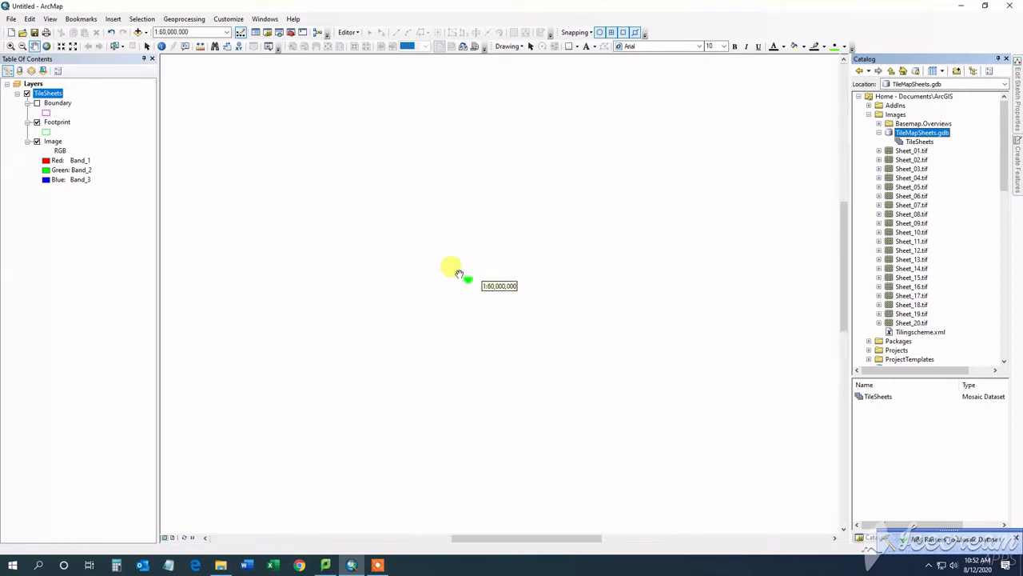
{"action": "scroll", "coordinate": [469, 274], "scroll_direction": "up", "scroll_amount": 2}
{"action": "scroll", "coordinate": [469, 274], "scroll_direction": "up", "scroll_amount": 1}
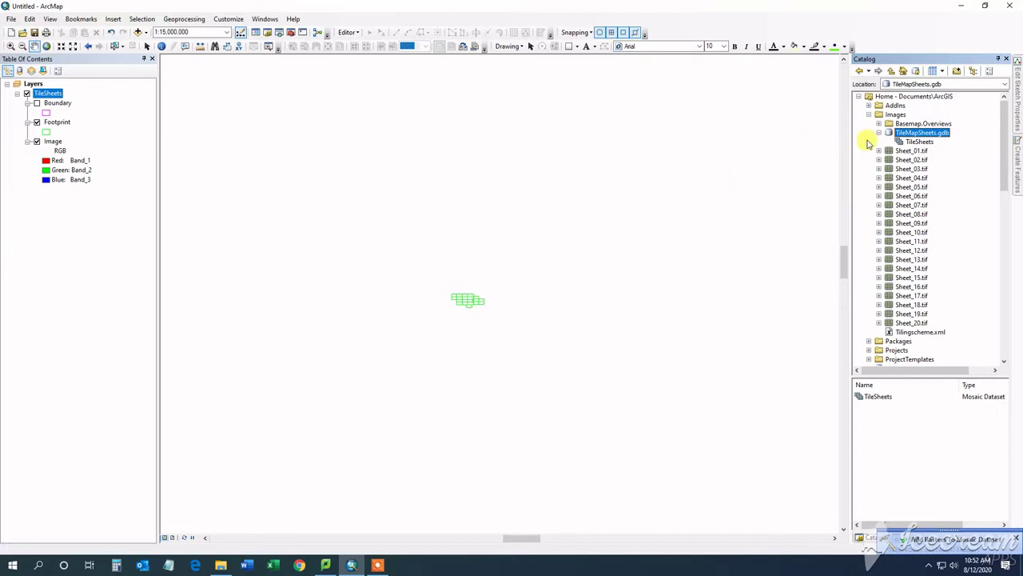
{"action": "right_click", "coordinate": [920, 142]}
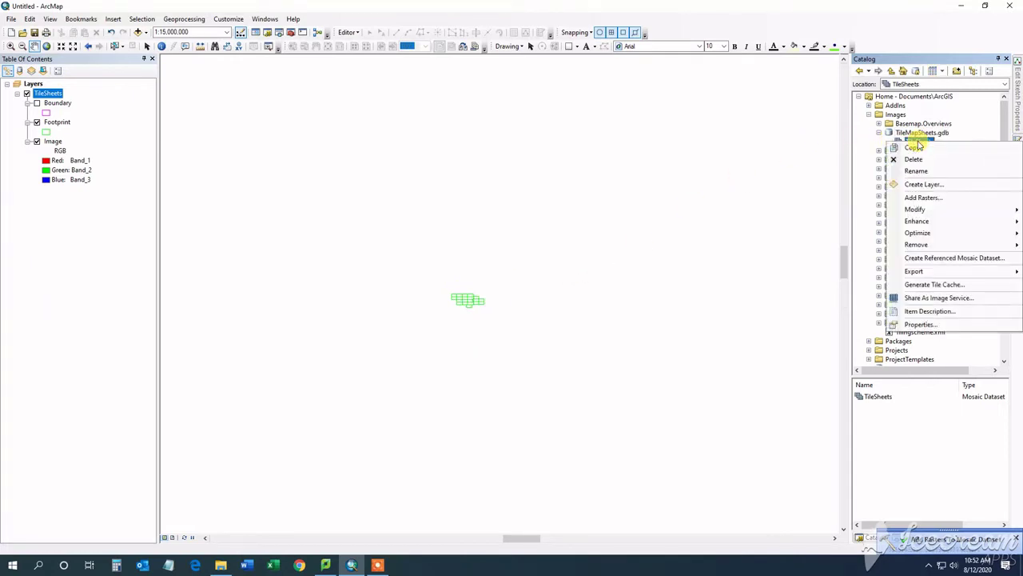
{"action": "mouse_move", "coordinate": [915, 210]}
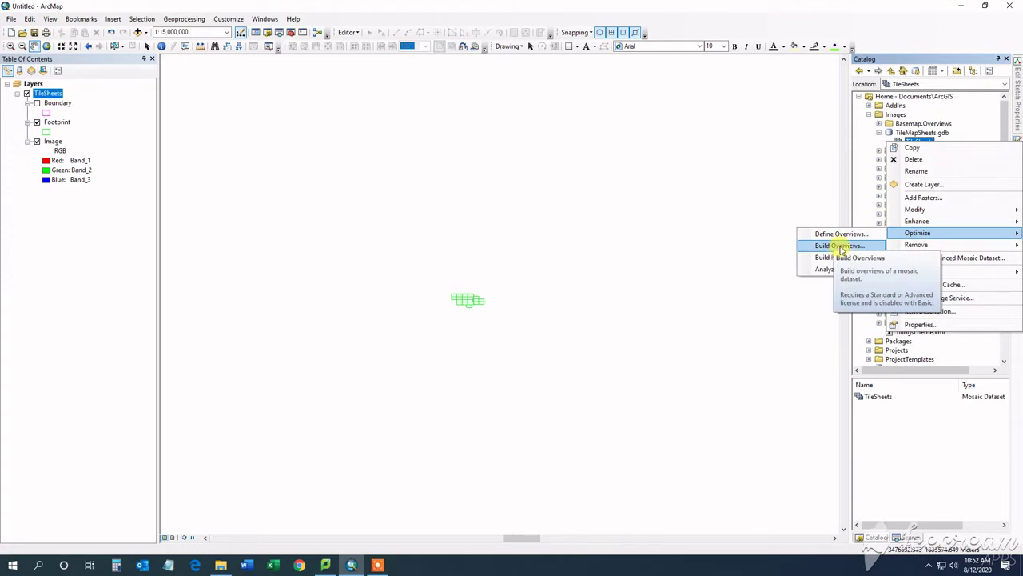
{"action": "left_click", "coordinate": [840, 246]}
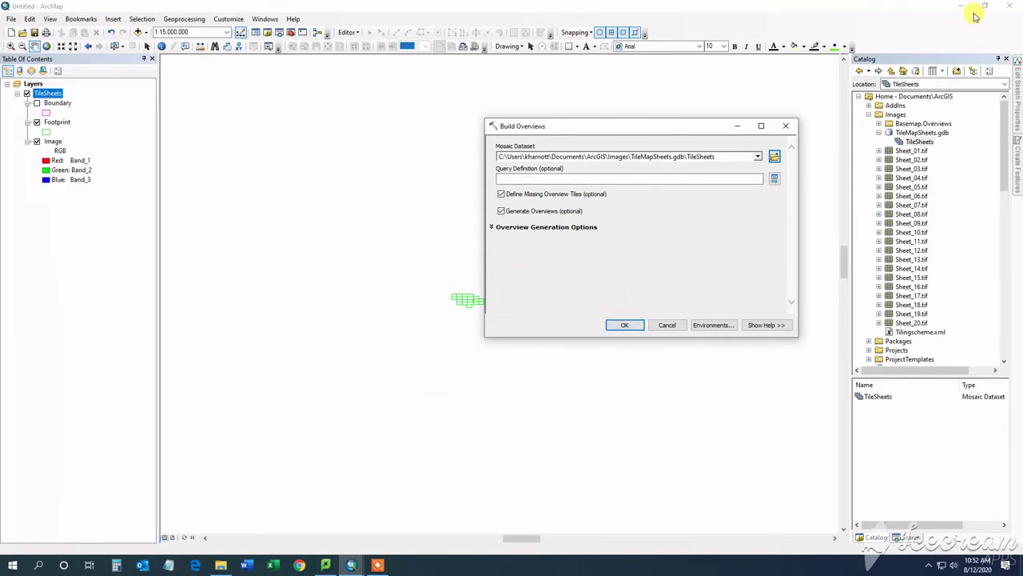
{"action": "left_click", "coordinate": [622, 324]}
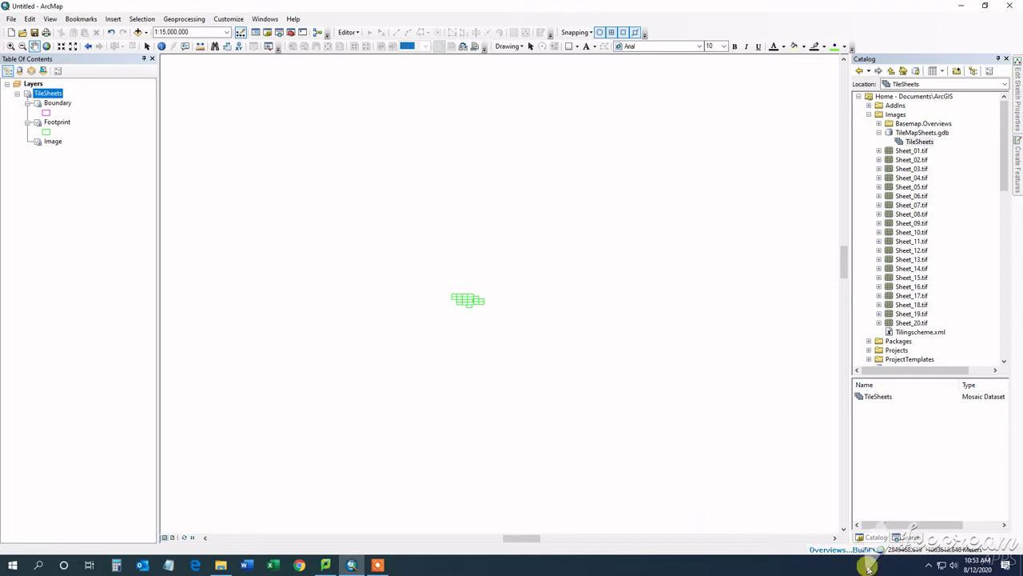
Step: Check the Build Overviews progress messages and examine the TileSheets mosaic up close
{"action": "left_click", "coordinate": [836, 552]}
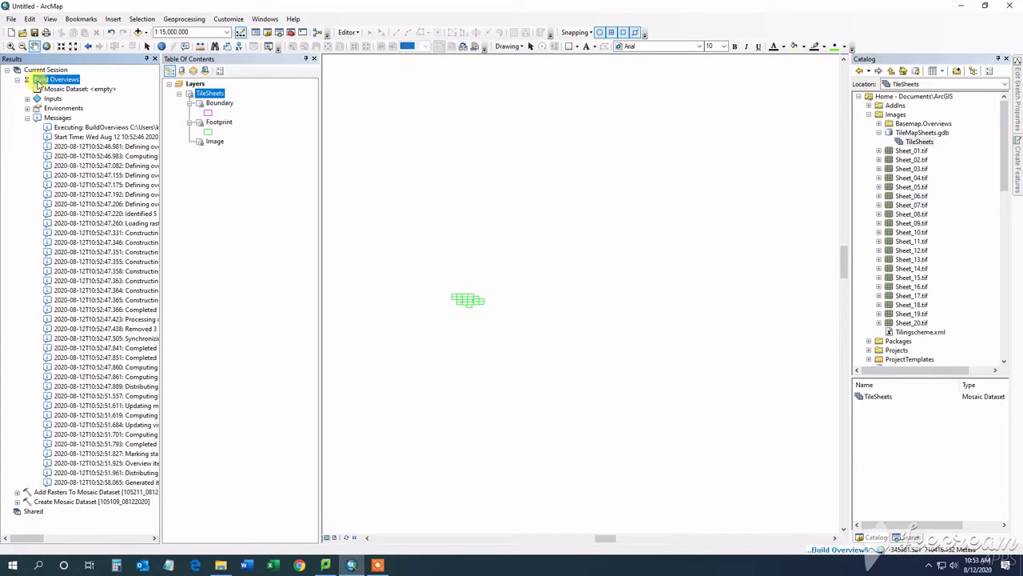
{"action": "left_click", "coordinate": [155, 59]}
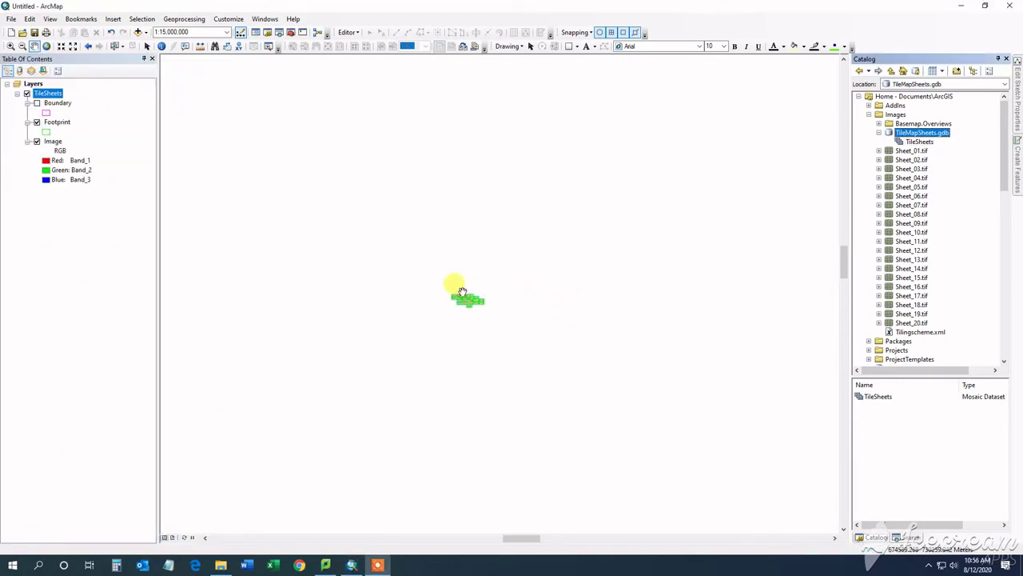
{"action": "scroll", "coordinate": [464, 296], "scroll_direction": "up", "scroll_amount": 3}
{"action": "scroll", "coordinate": [463, 297], "scroll_direction": "up", "scroll_amount": 3}
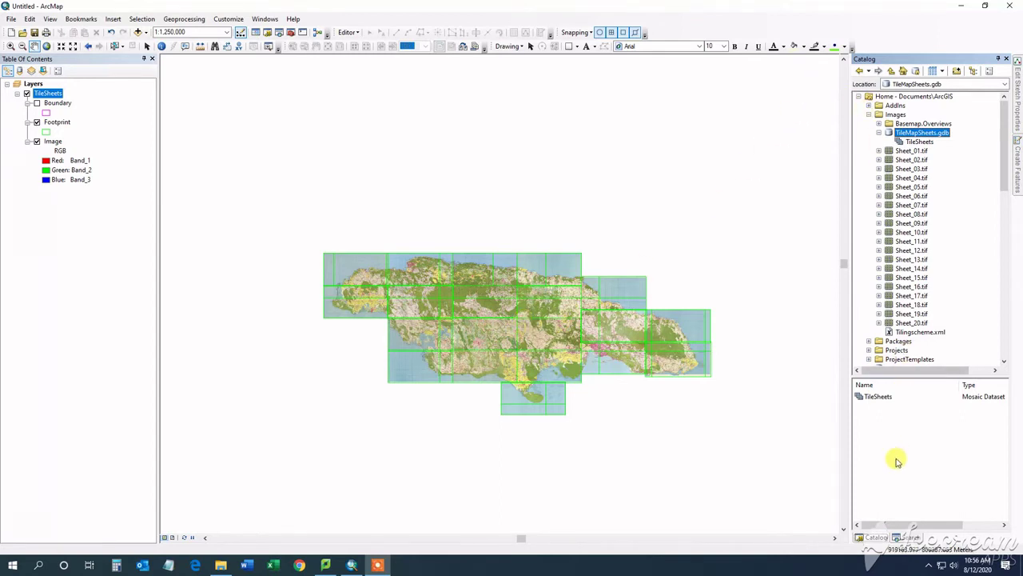
Step: Search for "manage tile cache" and open the Manage Tile Cache tool
{"action": "left_click", "coordinate": [909, 536]}
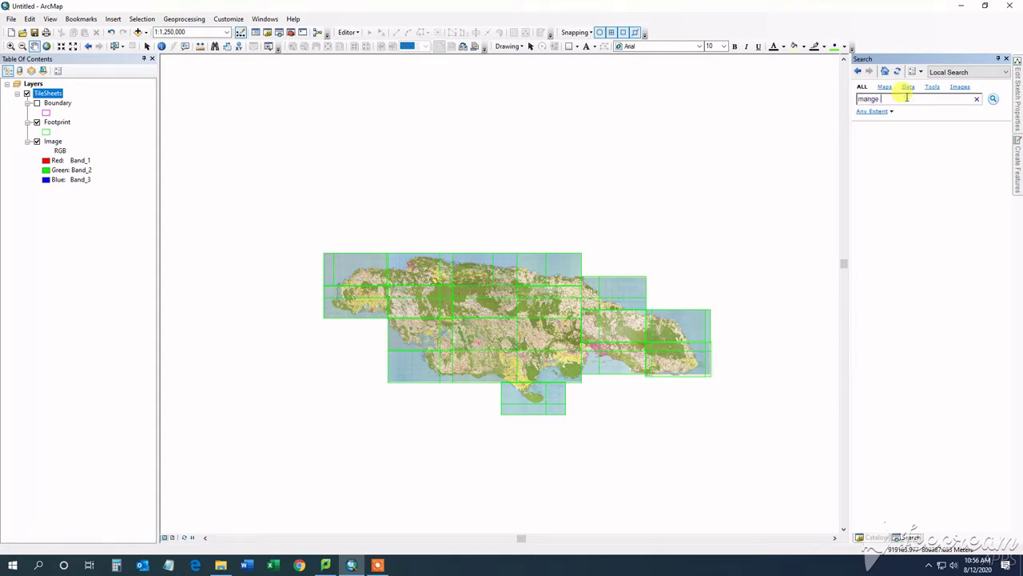
{"action": "left_click", "coordinate": [907, 97]}
{"action": "type", "text": "mange tile cache"}
{"action": "key", "text": "Return"}
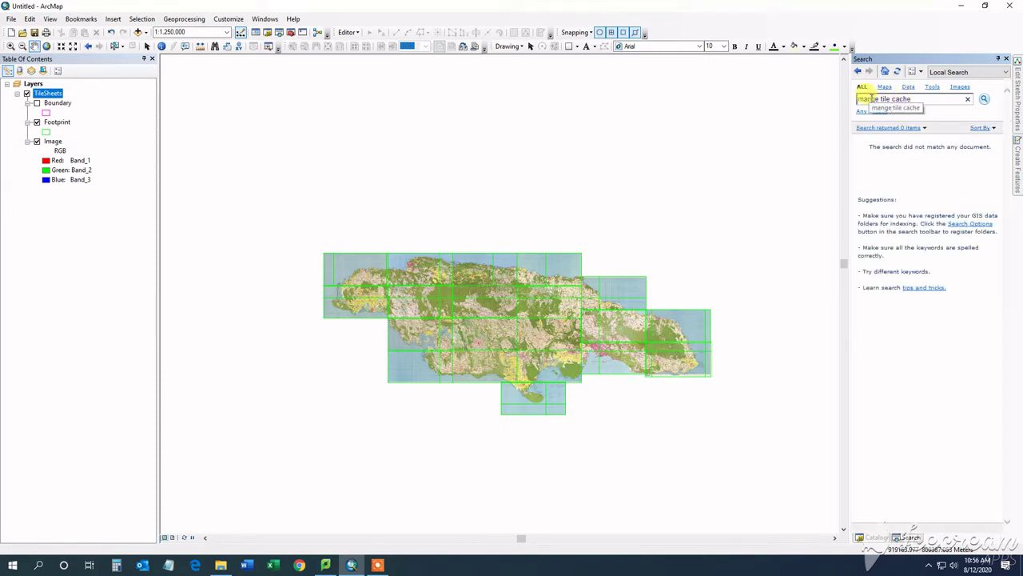
{"action": "left_click", "coordinate": [870, 98]}
{"action": "type", "text": "a"}
{"action": "key", "text": "Return"}
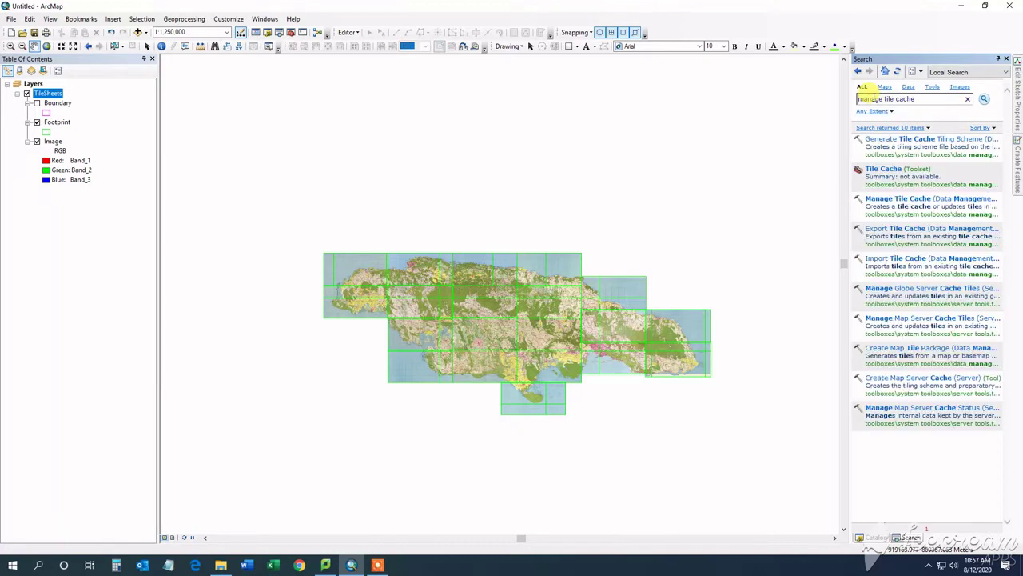
{"action": "left_click", "coordinate": [897, 197]}
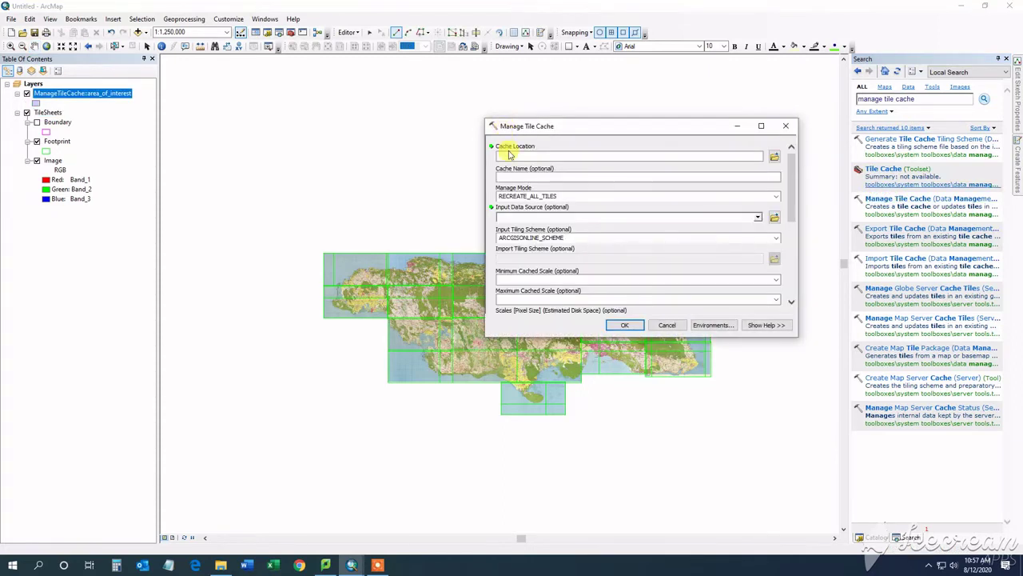
Step: Set the cache location to the ArcGIS Images folder and name the cache ManagedTilecache
{"action": "left_click", "coordinate": [774, 157]}
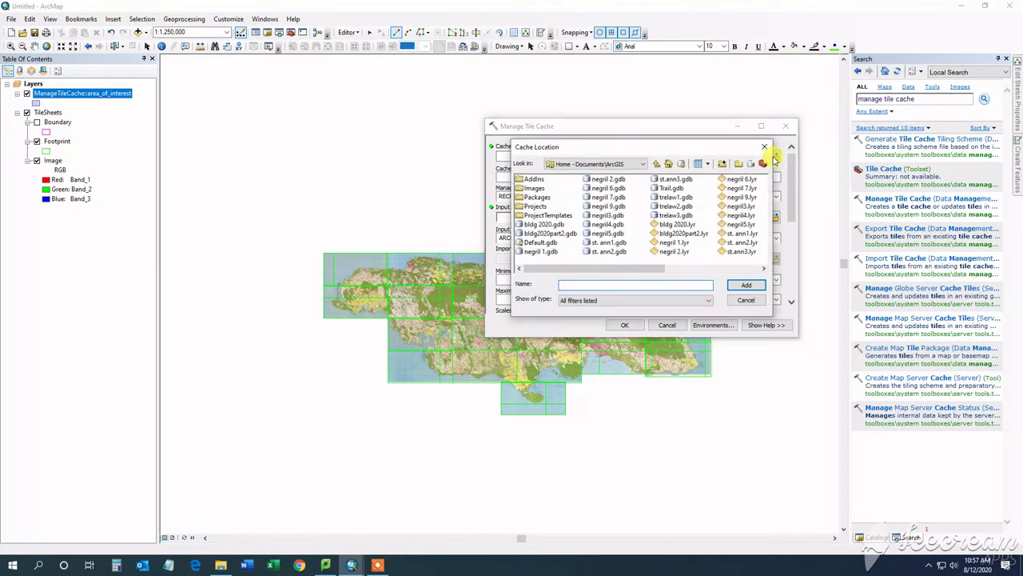
{"action": "left_click", "coordinate": [534, 188]}
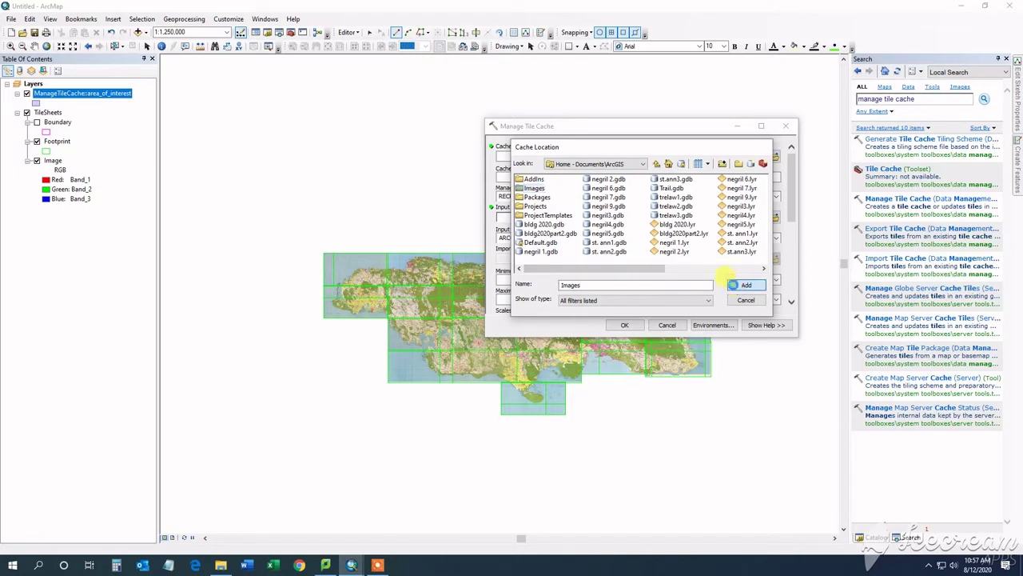
{"action": "left_click", "coordinate": [734, 285]}
{"action": "left_click", "coordinate": [625, 177]}
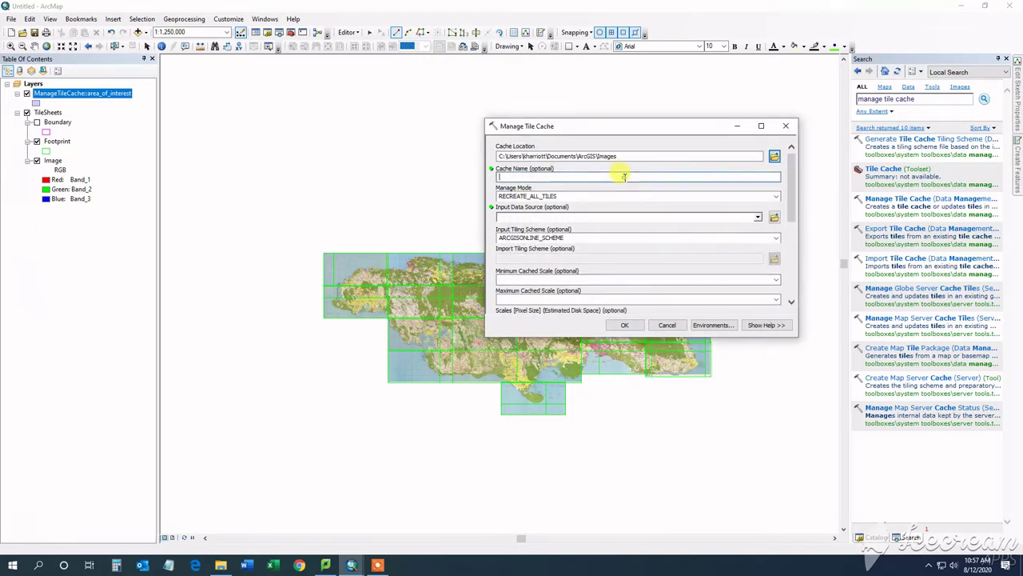
{"action": "type", "text": "ManagedTilecache"}
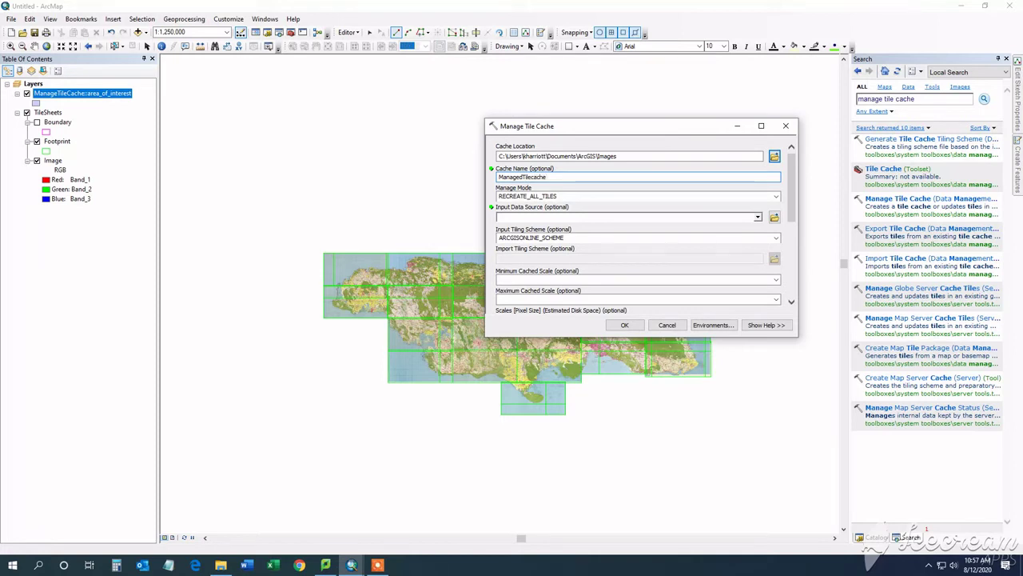
Step: Generate the tile cache from TileSheets using ARCGISONLINE_SCHEME and the preselected scales, and check the tool's progress messages
{"action": "left_click", "coordinate": [757, 218]}
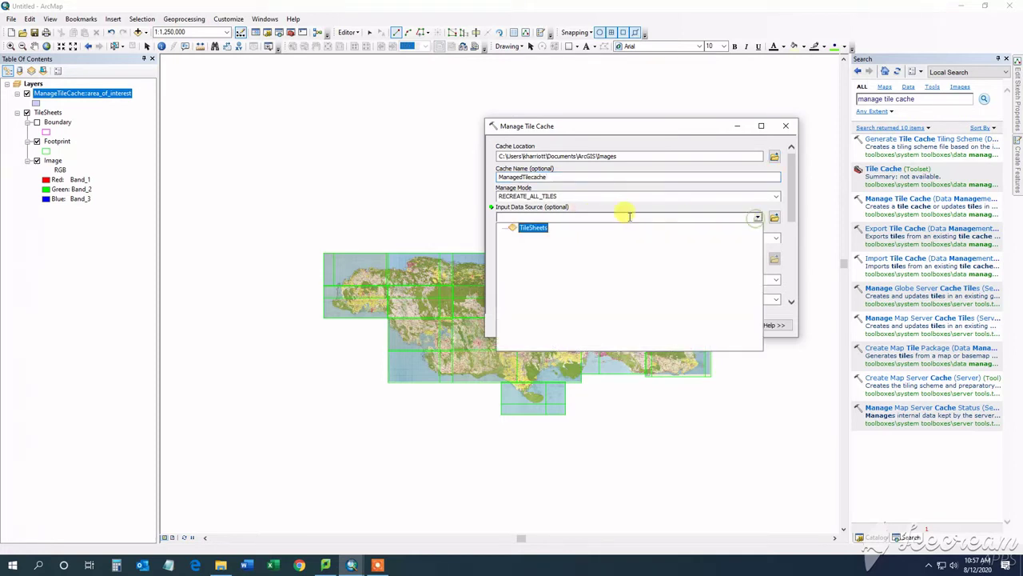
{"action": "left_click", "coordinate": [533, 227]}
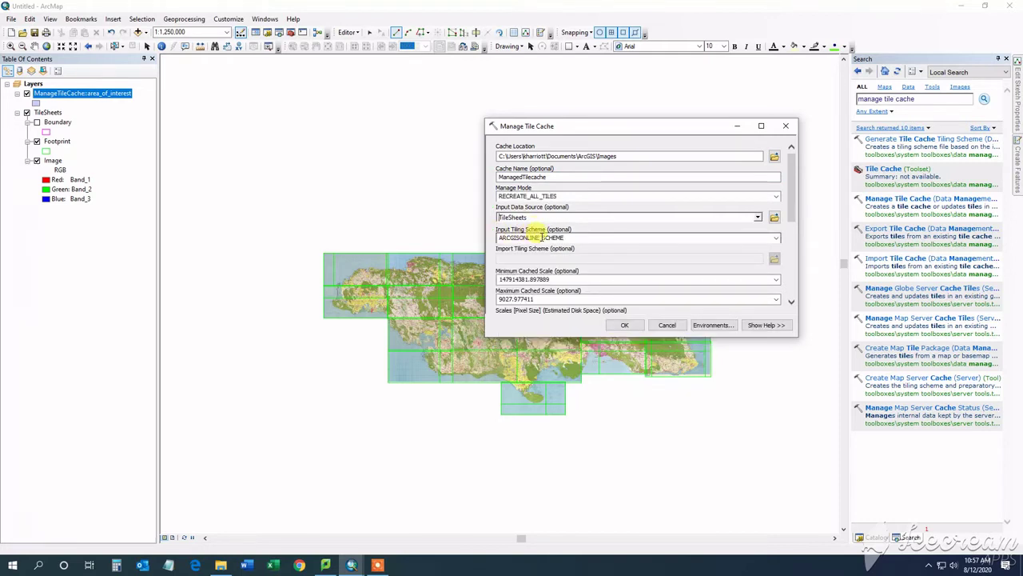
{"action": "left_click", "coordinate": [775, 238]}
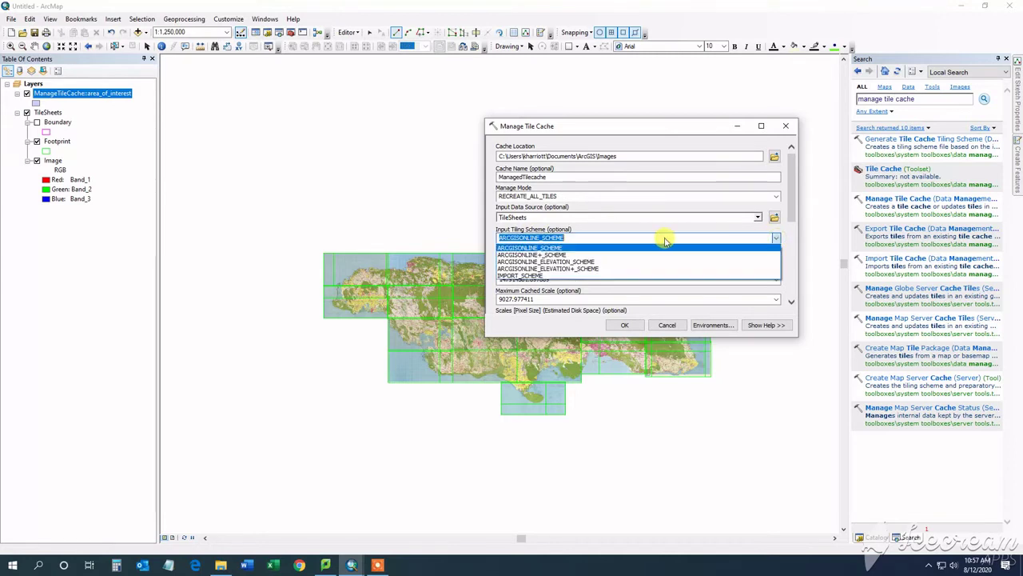
{"action": "left_click", "coordinate": [543, 247]}
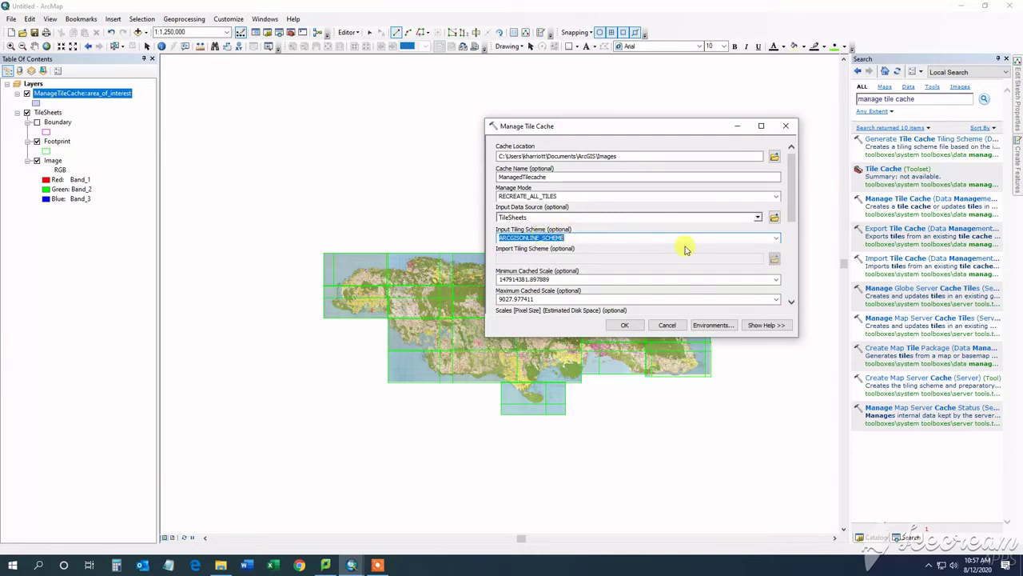
{"action": "left_click_drag", "start_coordinate": [794, 218], "coordinate": [795, 270]}
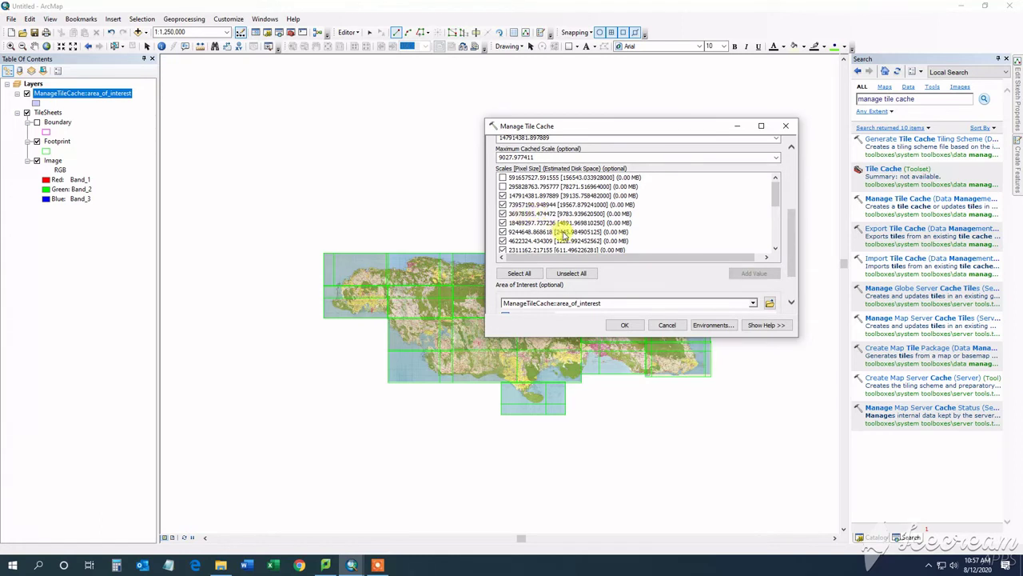
{"action": "scroll", "coordinate": [564, 232], "scroll_direction": "down", "scroll_amount": 3}
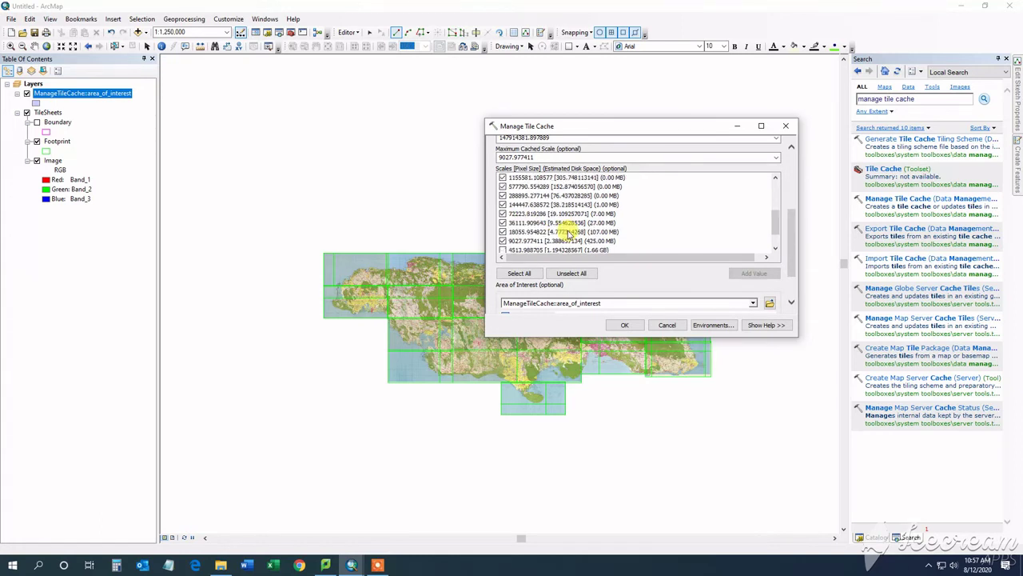
{"action": "left_click", "coordinate": [623, 325]}
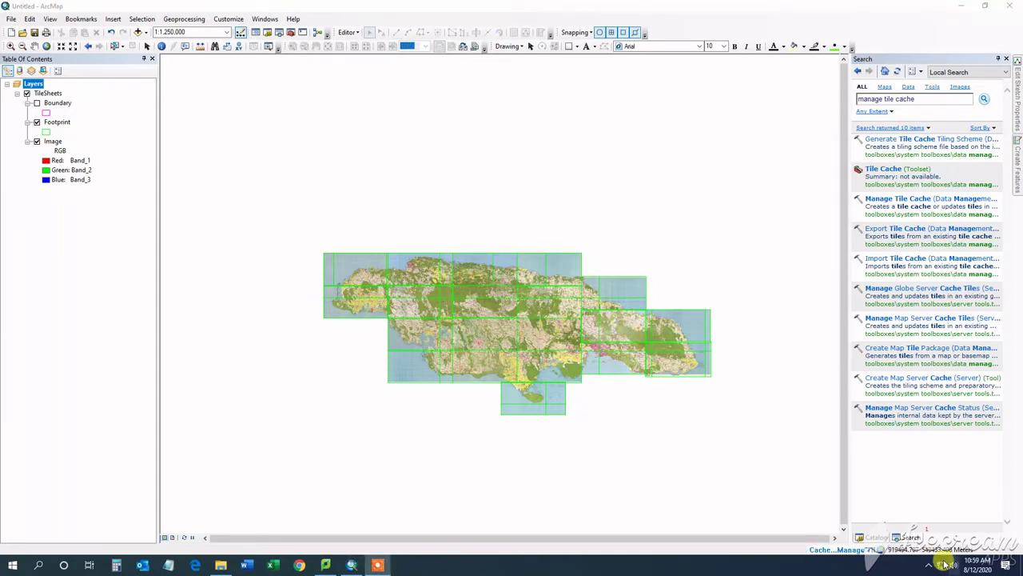
{"action": "left_click", "coordinate": [842, 551]}
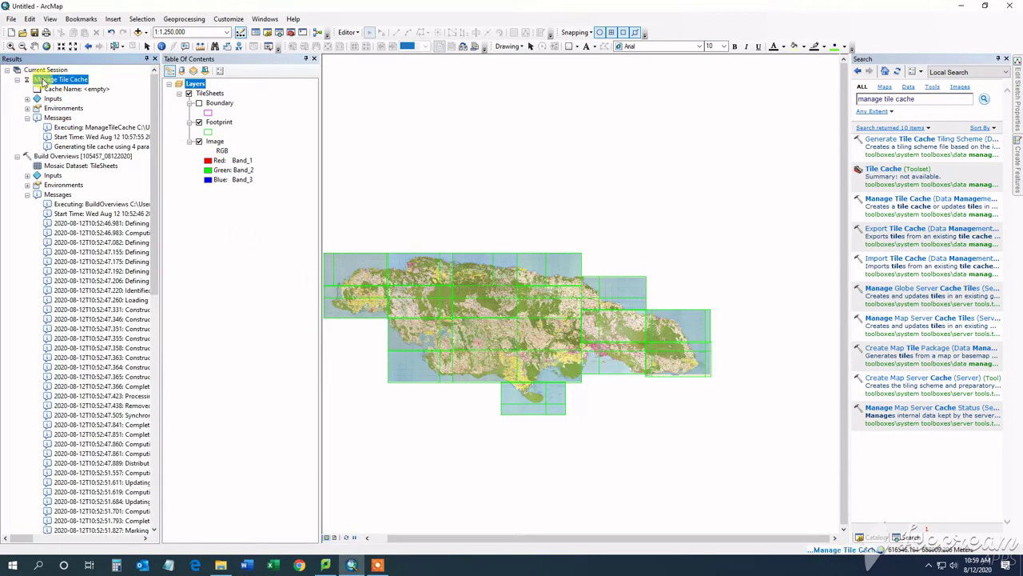
{"action": "left_click", "coordinate": [155, 58]}
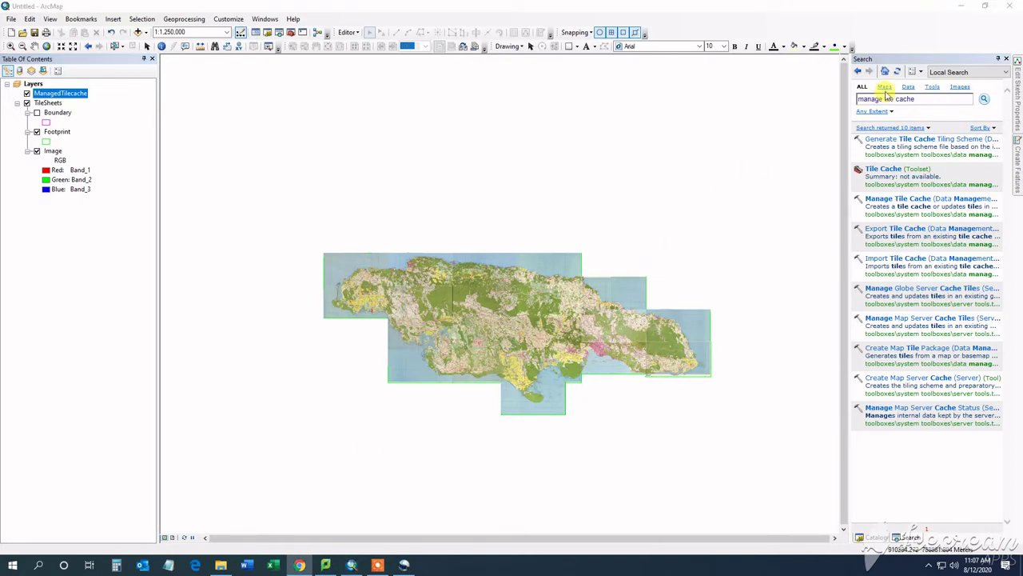
Step: Turn off the TileSheets layer so only the ManagedTilecache layer is displayed
{"action": "left_click", "coordinate": [883, 98]}
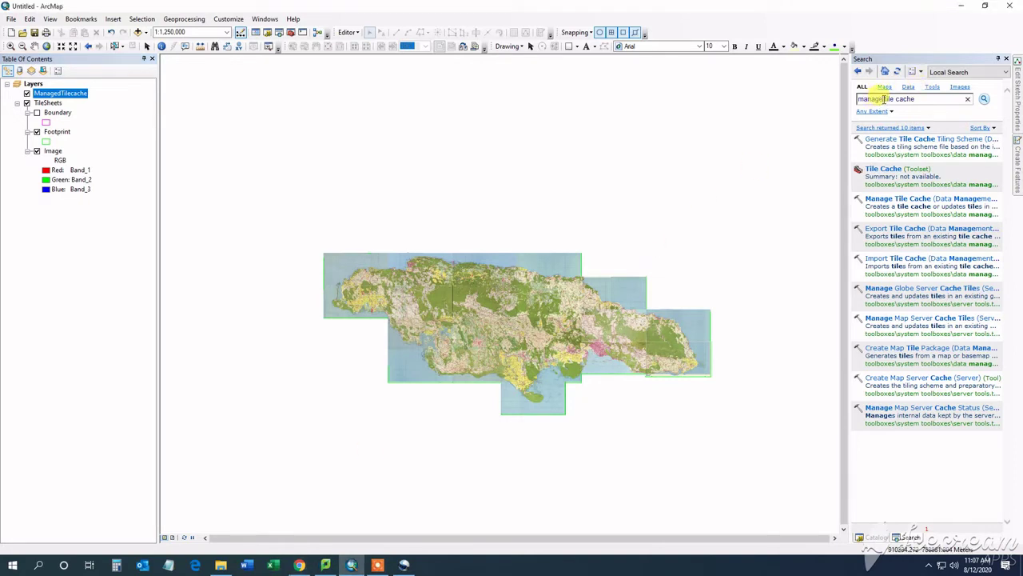
{"action": "left_click", "coordinate": [27, 103]}
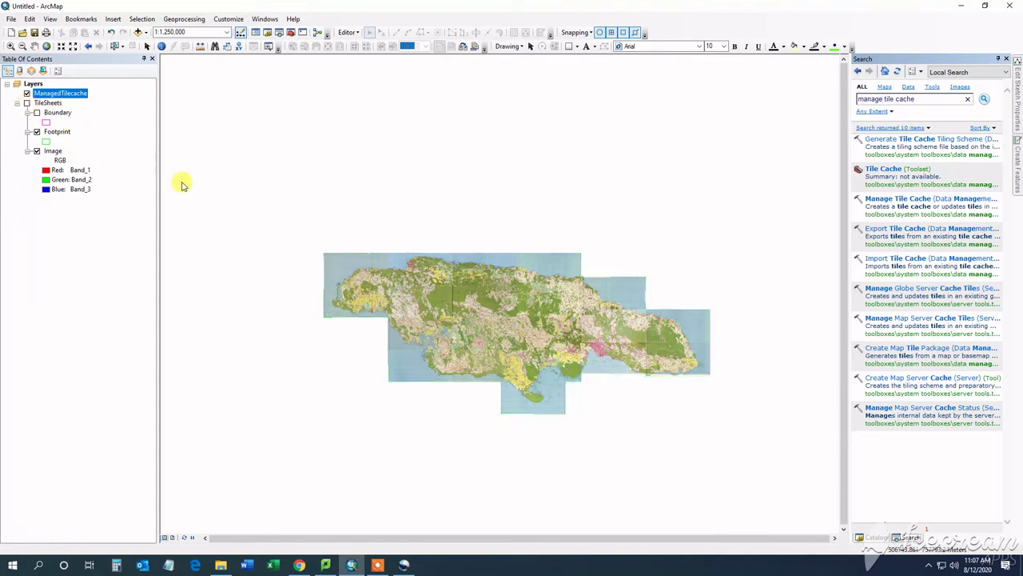
{"action": "right_click", "coordinate": [46, 104]}
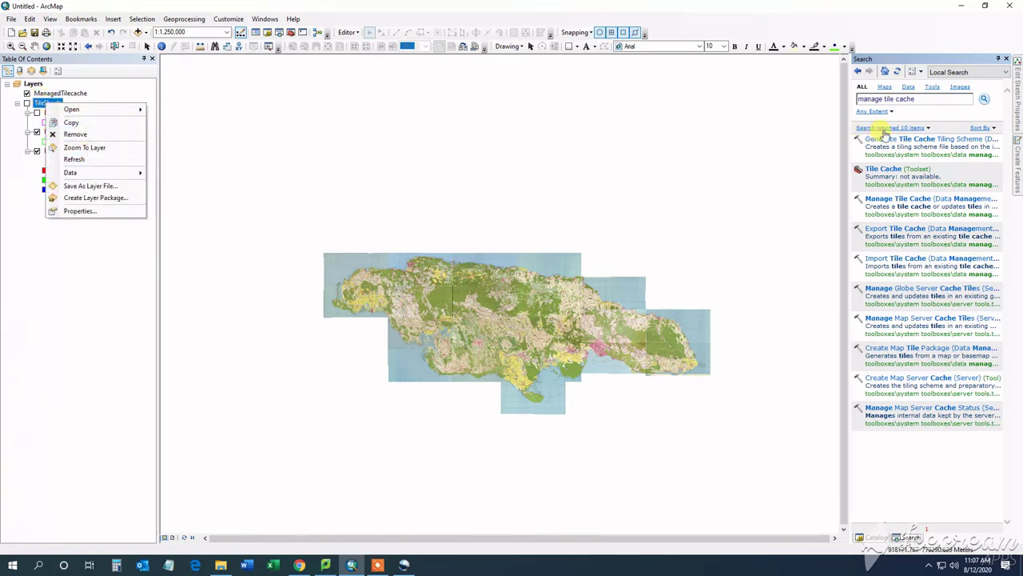
Step: Search for "export tile cache" and open the Export Tile Cache tool
{"action": "left_click", "coordinate": [880, 98]}
{"action": "left_click_drag", "start_coordinate": [884, 99], "coordinate": [849, 100]}
{"action": "type", "text": "export"}
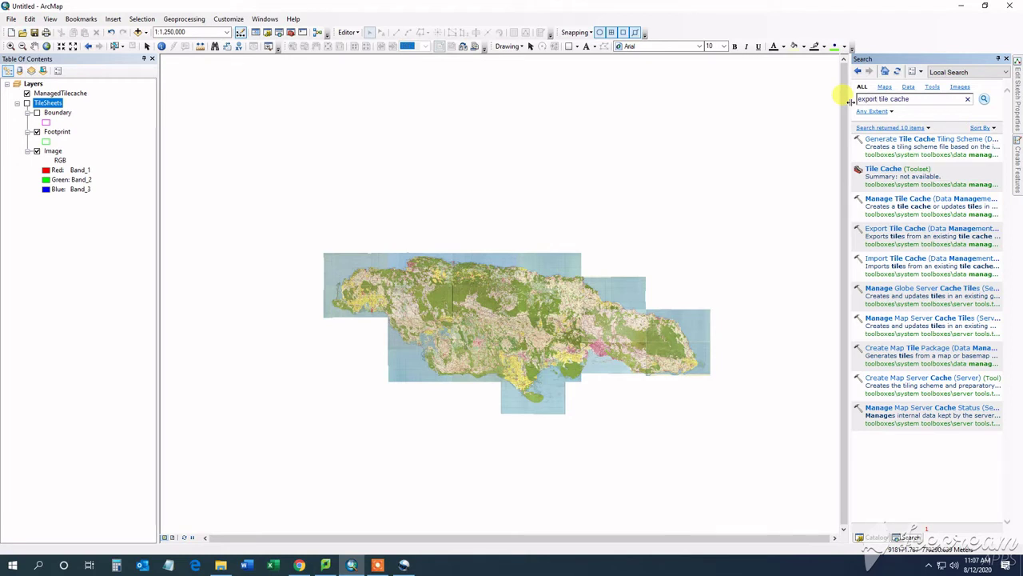
{"action": "key", "text": "Return"}
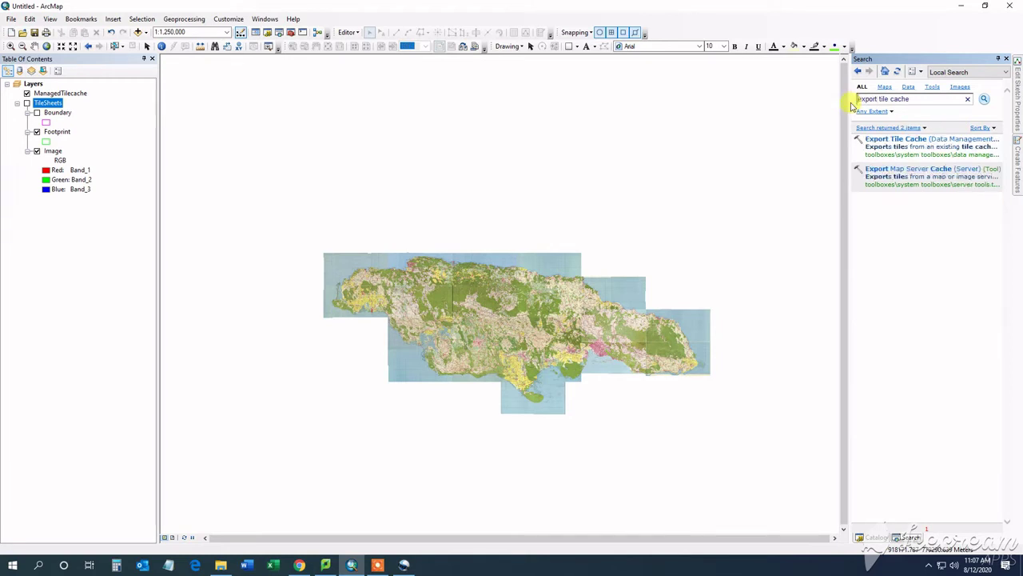
{"action": "left_click", "coordinate": [928, 139]}
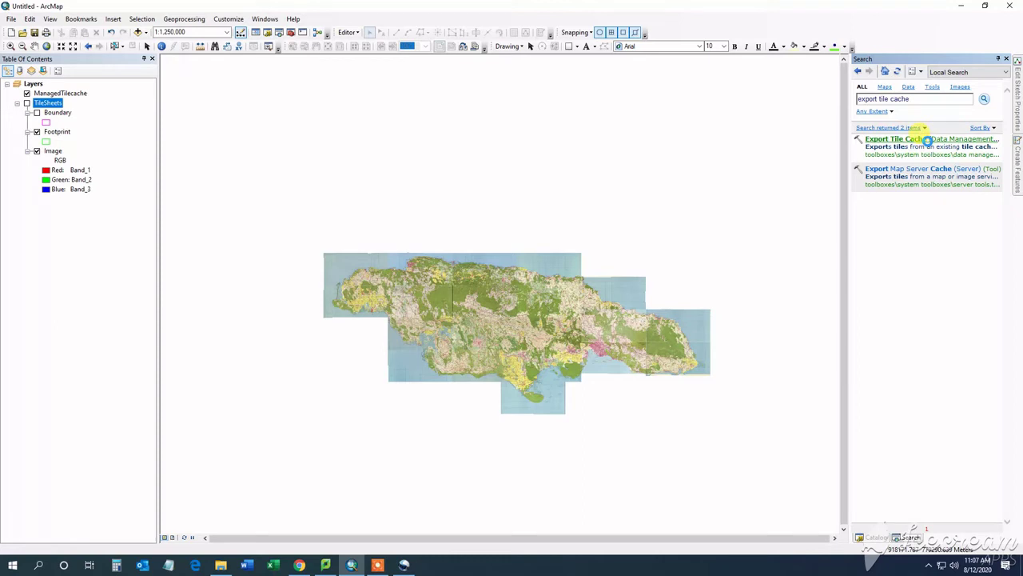
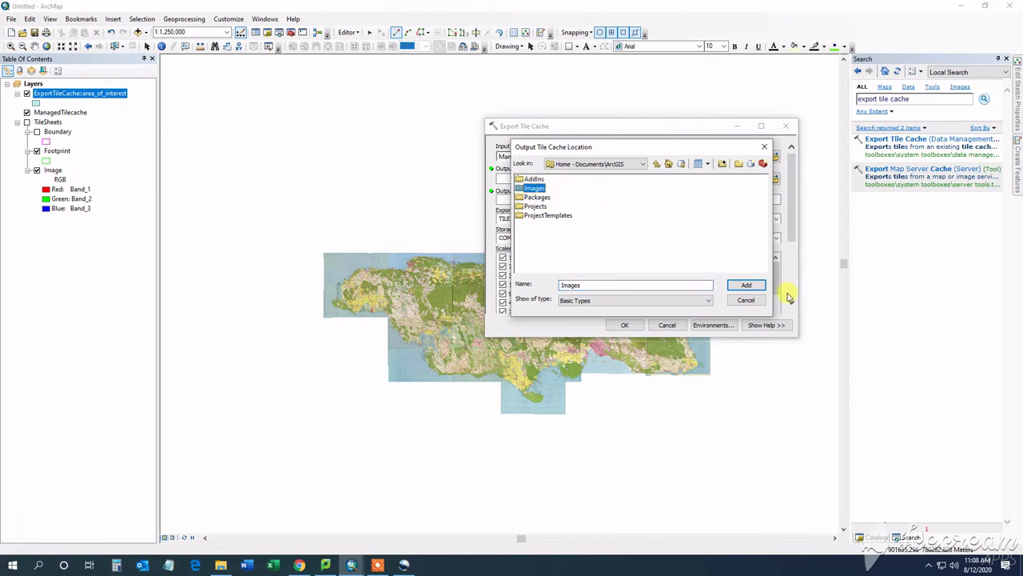
Step: Set the output tile cache location to the Images folder and the output name to ExportedTileCache
{"action": "left_click", "coordinate": [746, 285]}
{"action": "left_click", "coordinate": [535, 200]}
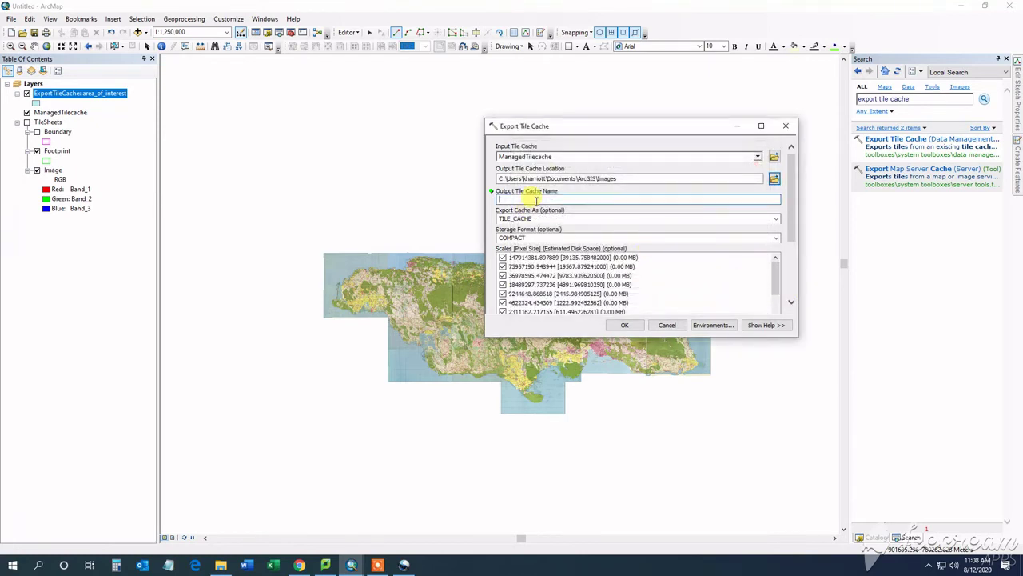
{"action": "type", "text": "ExportedTileCache"}
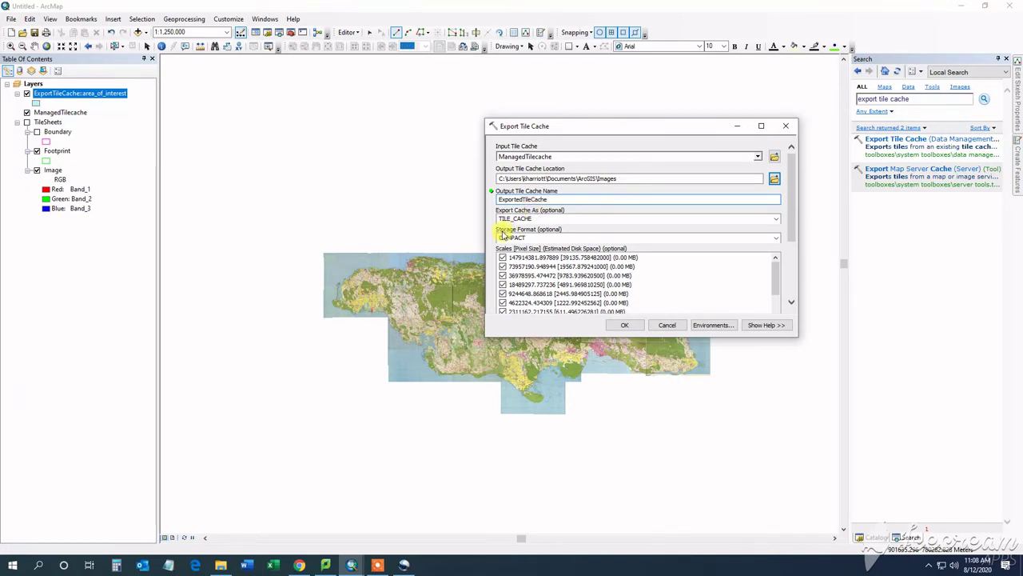
Step: Export the cache as TILE_PACKAGE with all listed scales selected
{"action": "left_click", "coordinate": [776, 218]}
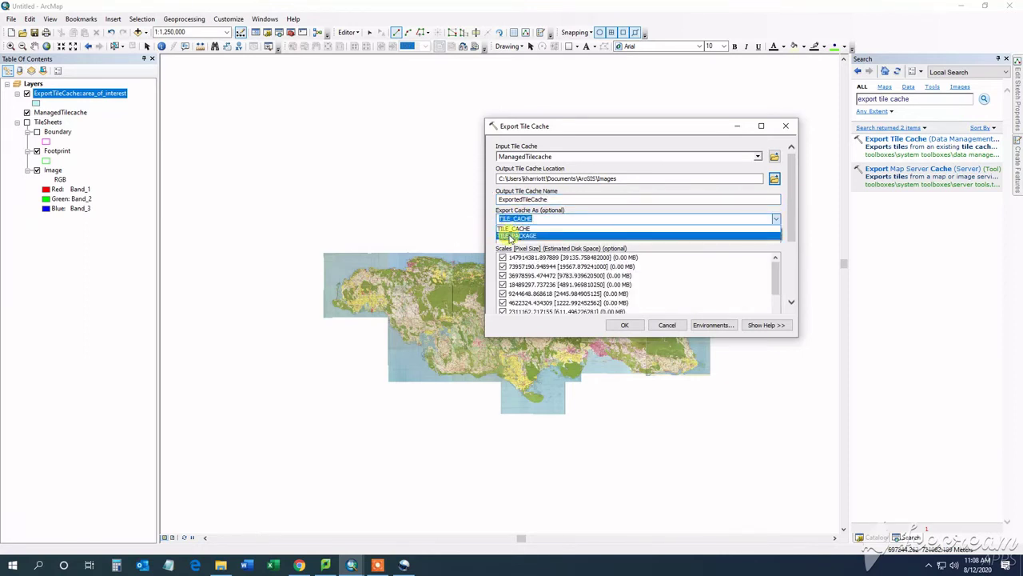
{"action": "left_click", "coordinate": [516, 235]}
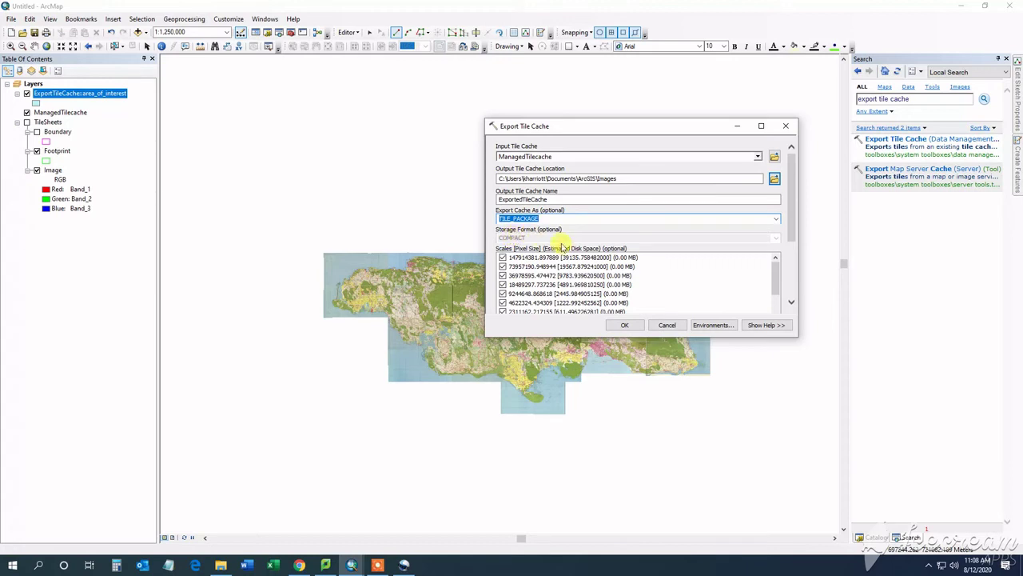
{"action": "left_click_drag", "start_coordinate": [794, 221], "coordinate": [774, 259]}
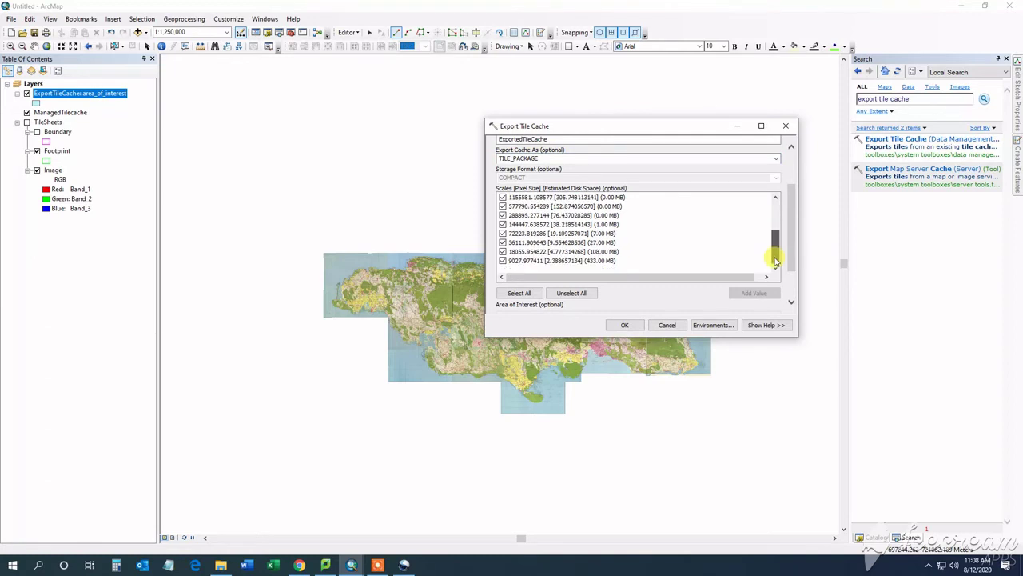
{"action": "left_click", "coordinate": [625, 324]}
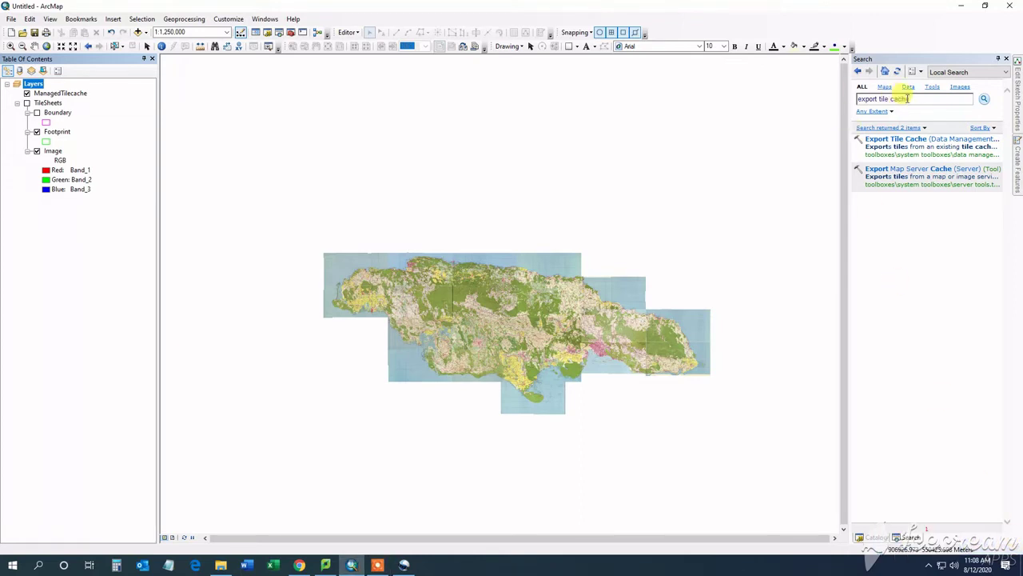
Step: Search for the "share package" tool
{"action": "left_click_drag", "start_coordinate": [910, 98], "coordinate": [857, 105]}
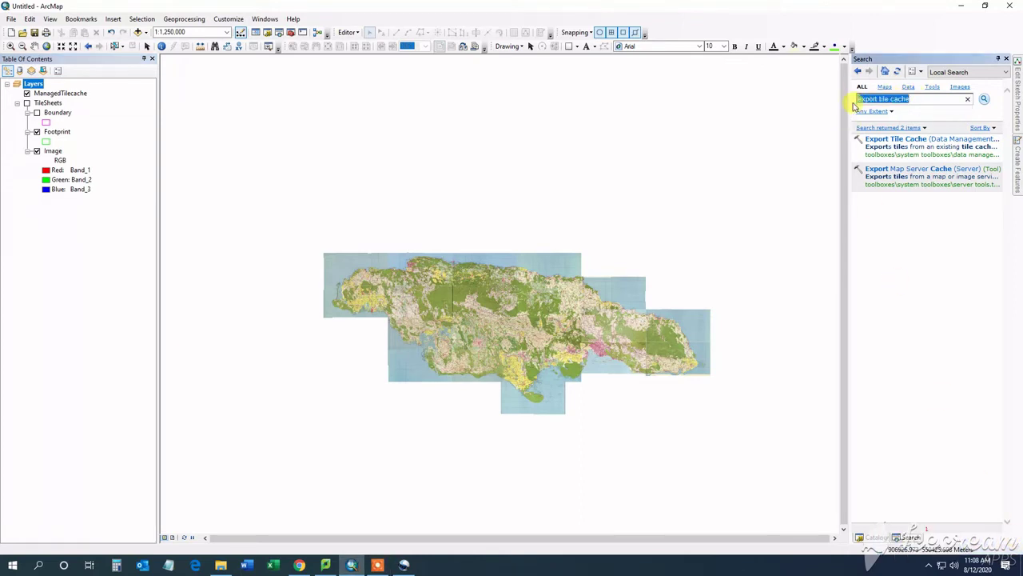
{"action": "type", "text": "i"}
{"action": "type", "text": "hare package"}
{"action": "key", "text": "Return"}
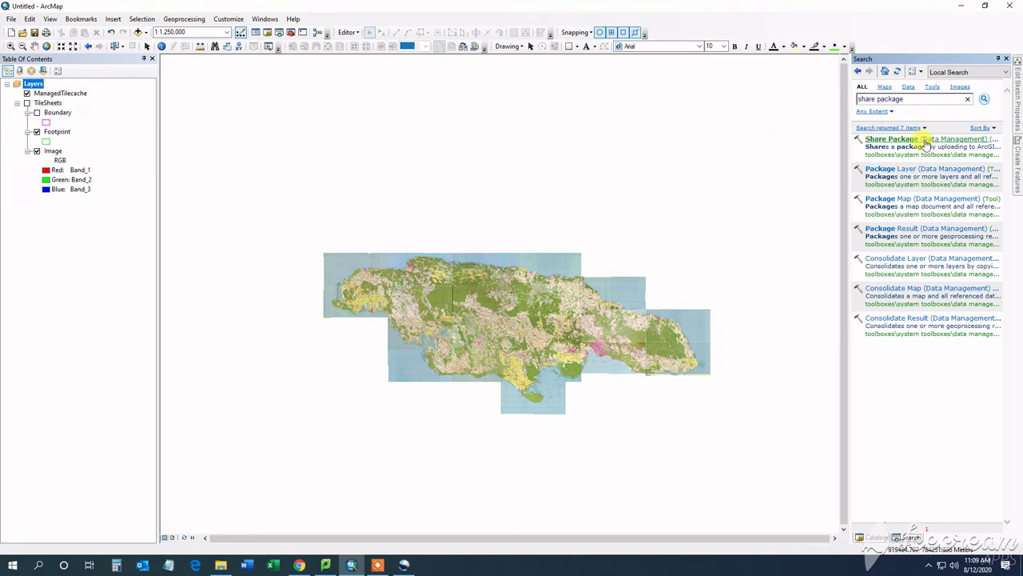
Step: Open the Share Package tool and sign in to ArcGIS Online with the account username and password
{"action": "left_click", "coordinate": [894, 139]}
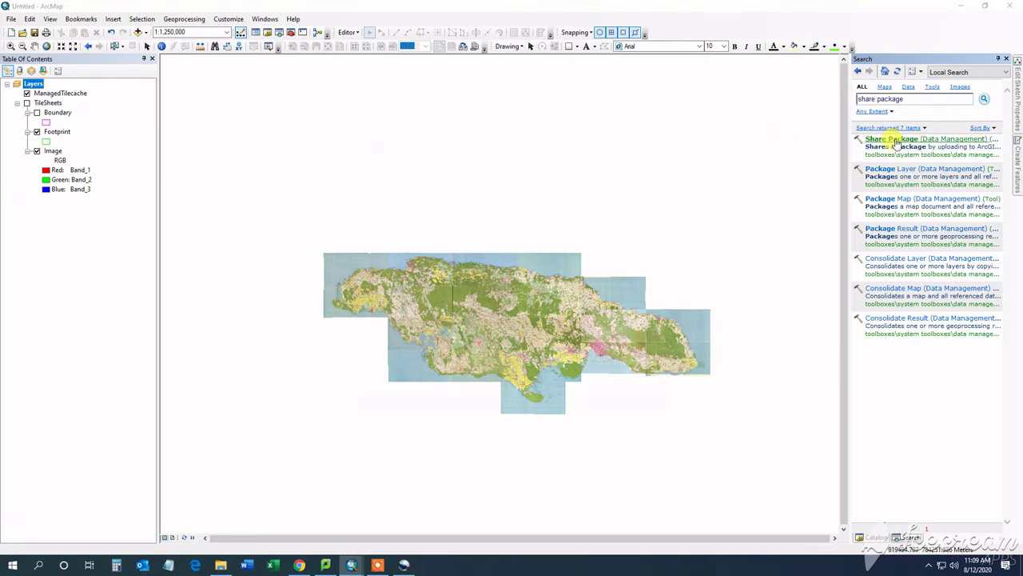
{"action": "left_click", "coordinate": [381, 231]}
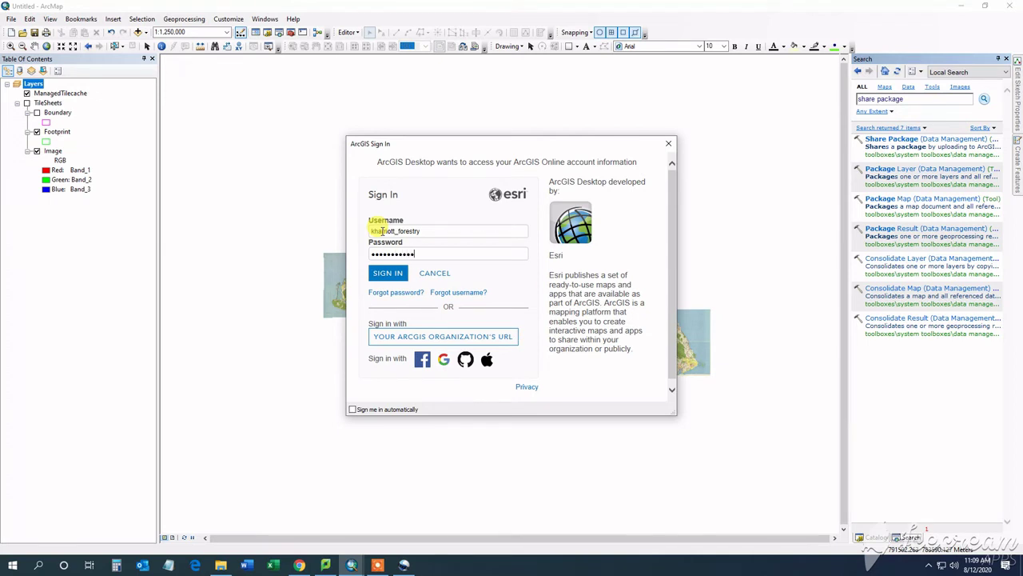
{"action": "left_click", "coordinate": [388, 271]}
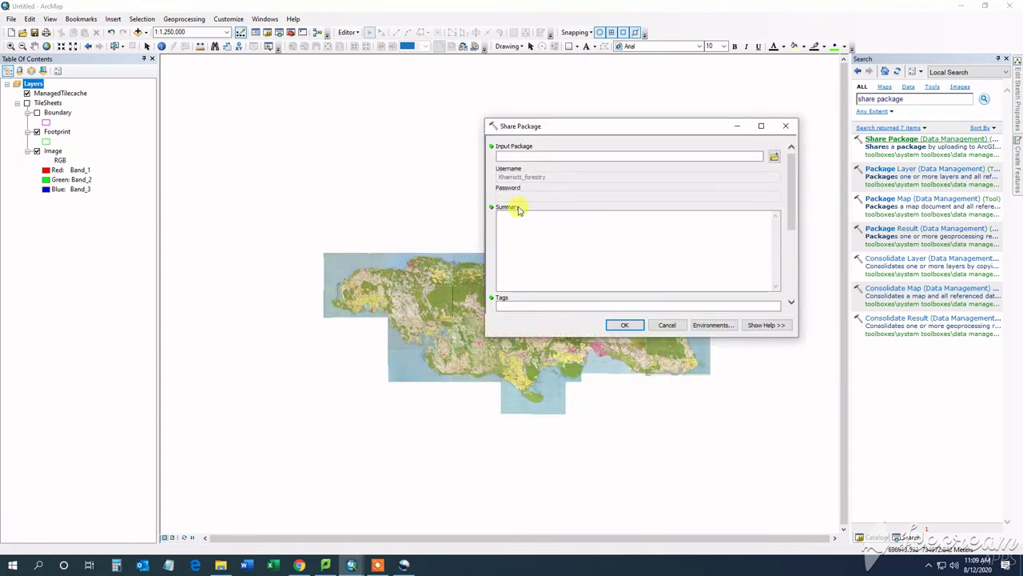
Step: Set the input package to the ExportedTileCache tile package in the Images folder
{"action": "left_click", "coordinate": [774, 158]}
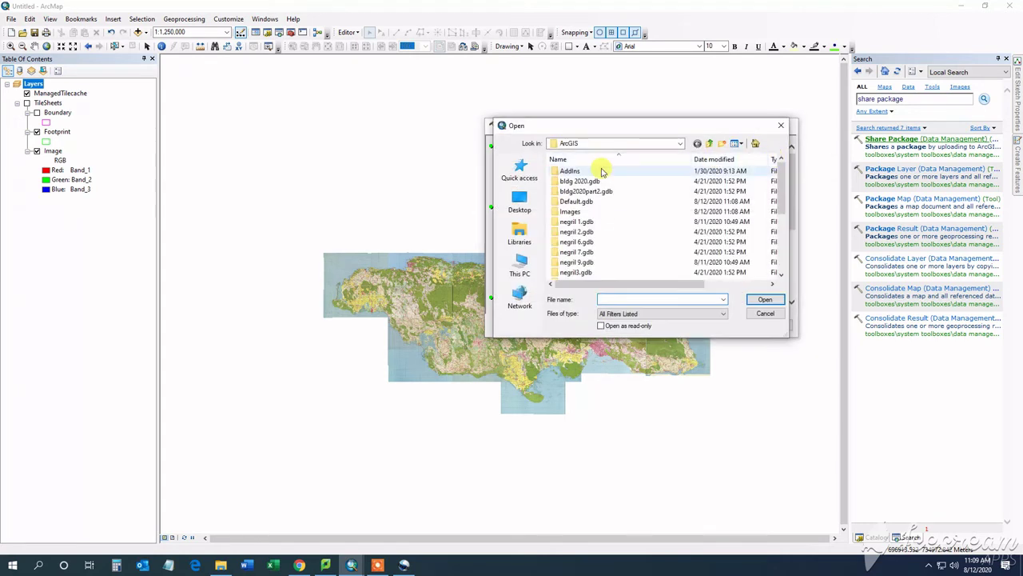
{"action": "double_click", "coordinate": [568, 211]}
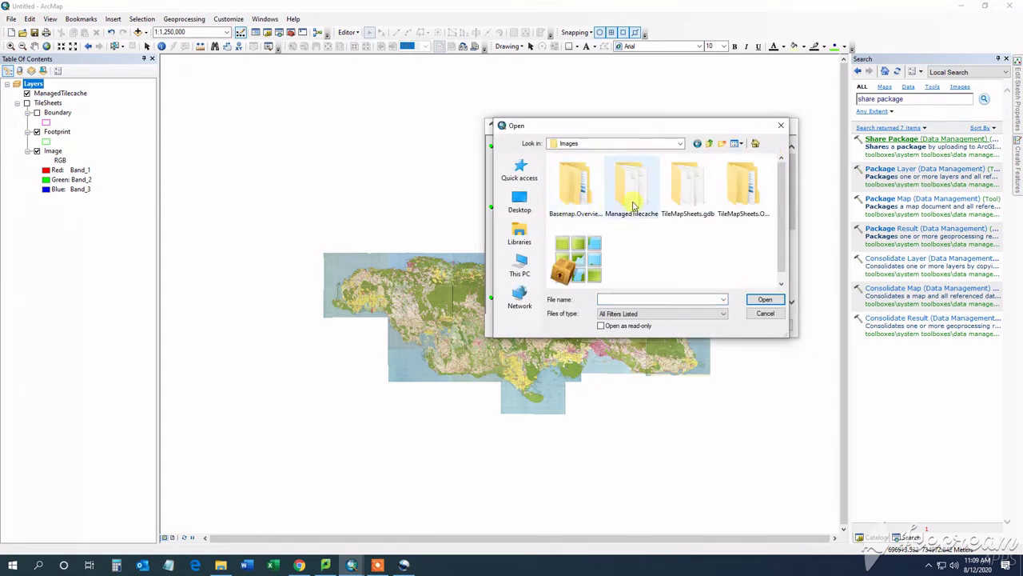
{"action": "scroll", "coordinate": [671, 207], "scroll_direction": "down", "scroll_amount": 1}
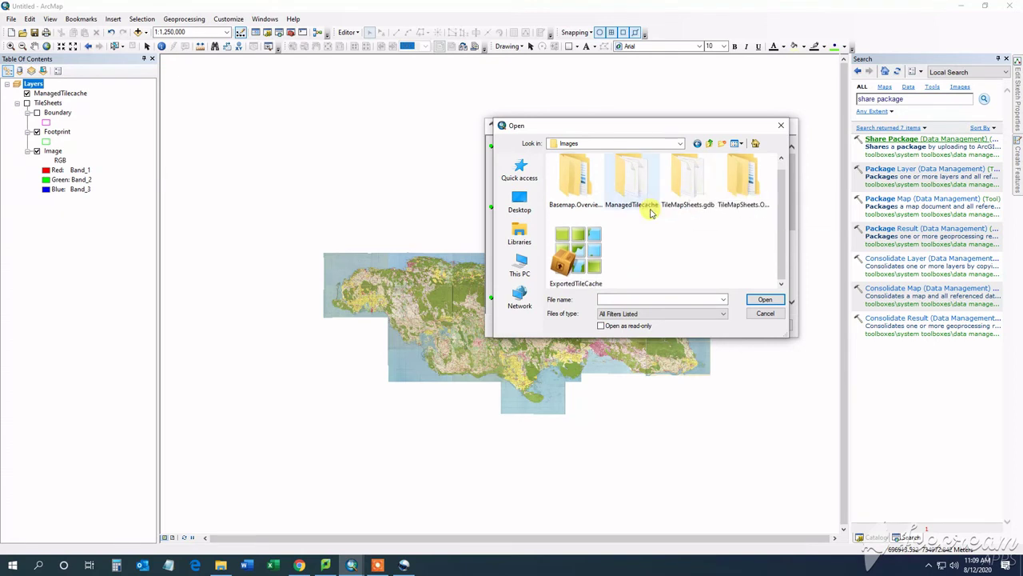
{"action": "left_click", "coordinate": [577, 260]}
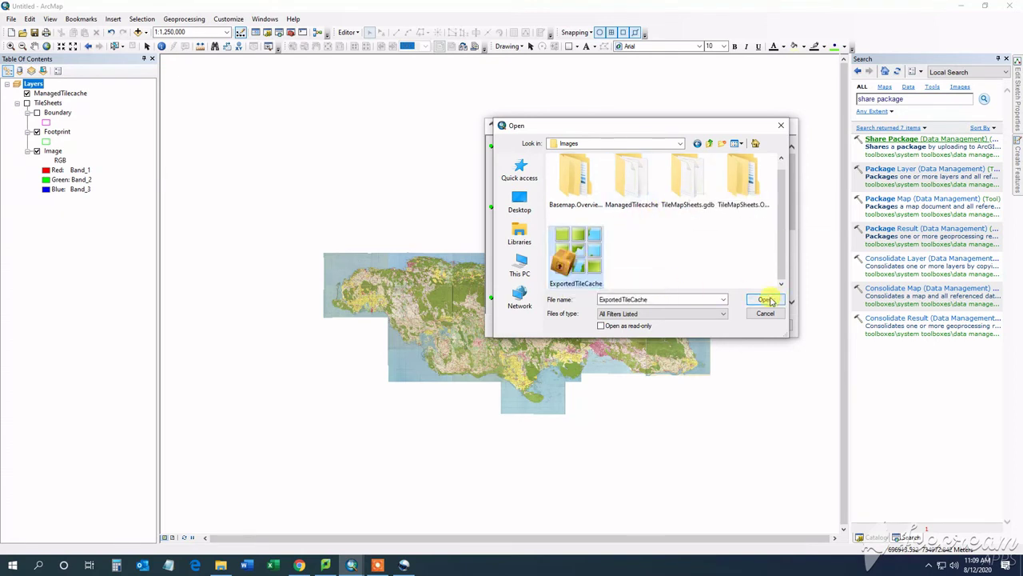
{"action": "left_click", "coordinate": [765, 299]}
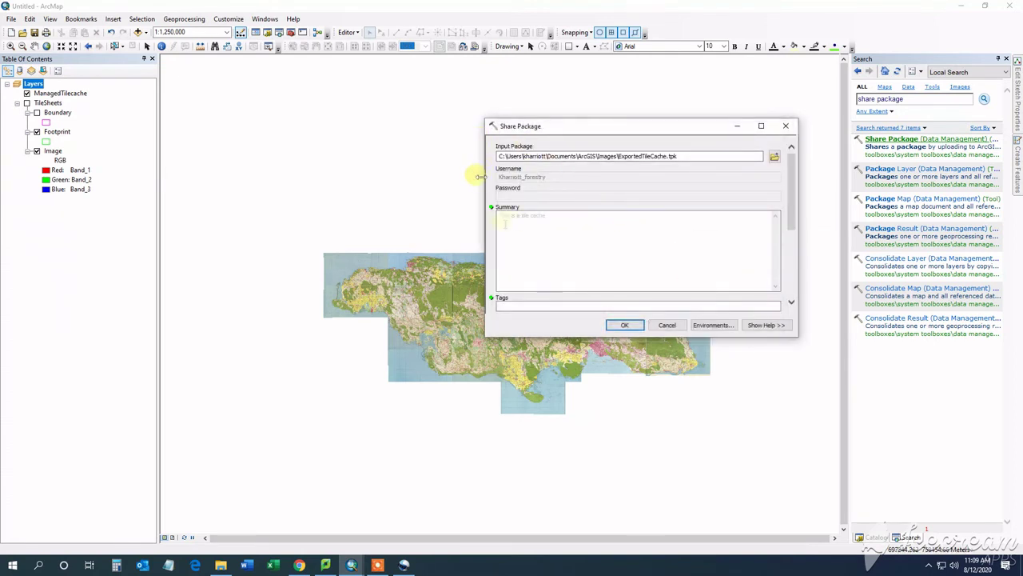
Step: Enter the summary "THis is a tile cache" and the tag "tile cache", and submit the package for sharing
{"action": "left_click", "coordinate": [499, 256]}
{"action": "type", "text": "THis is a tile cache"}
{"action": "left_click_drag", "start_coordinate": [795, 203], "coordinate": [794, 222]}
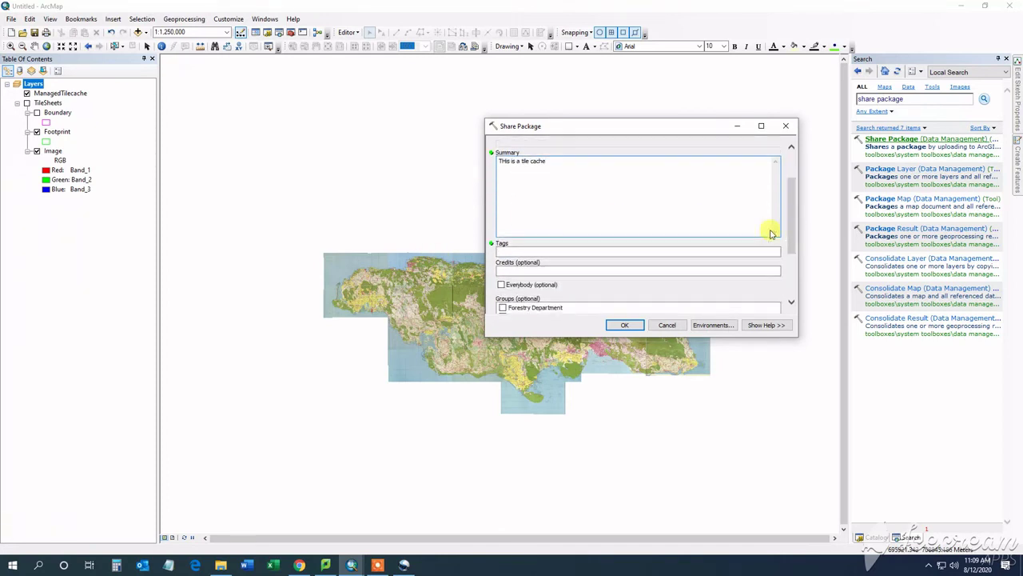
{"action": "left_click", "coordinate": [625, 253]}
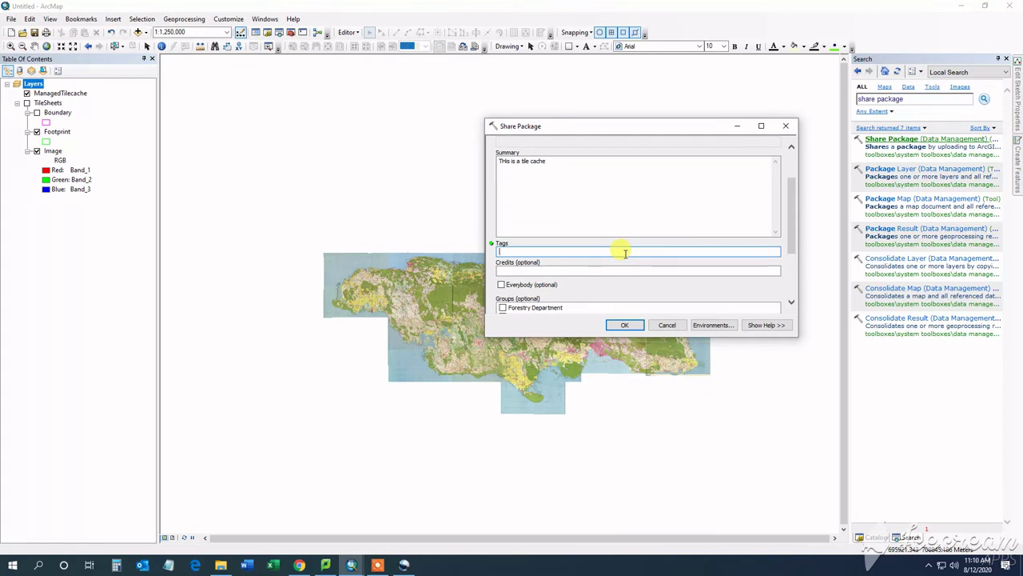
{"action": "type", "text": "tile cache"}
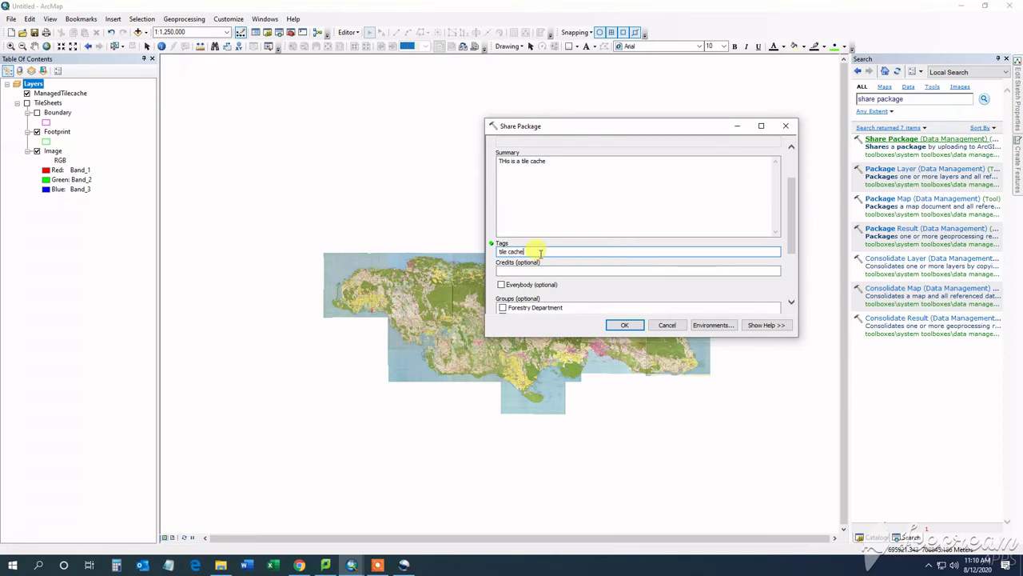
{"action": "scroll", "coordinate": [562, 260], "scroll_direction": "down", "scroll_amount": 1}
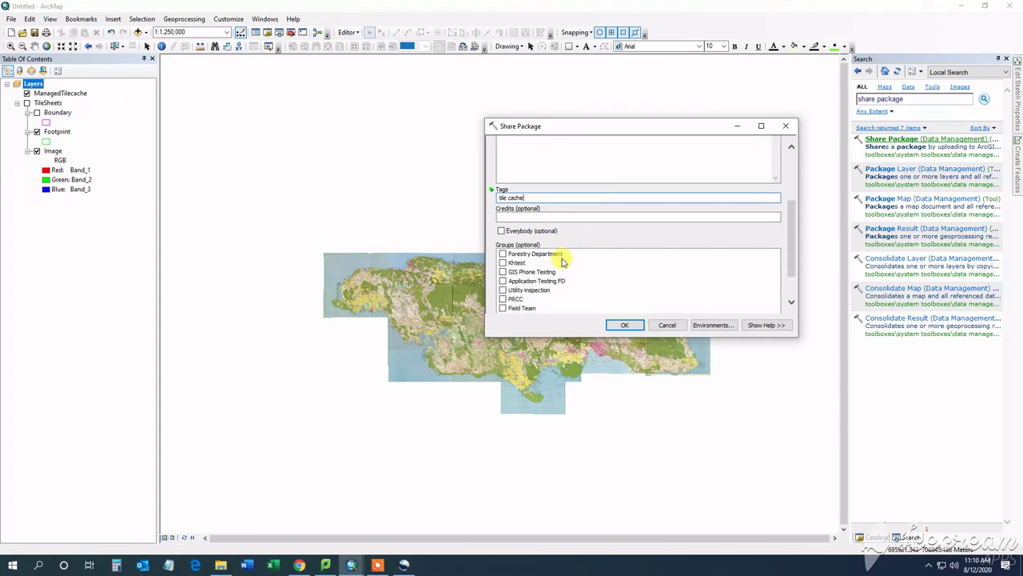
{"action": "scroll", "coordinate": [567, 258], "scroll_direction": "up", "scroll_amount": 1}
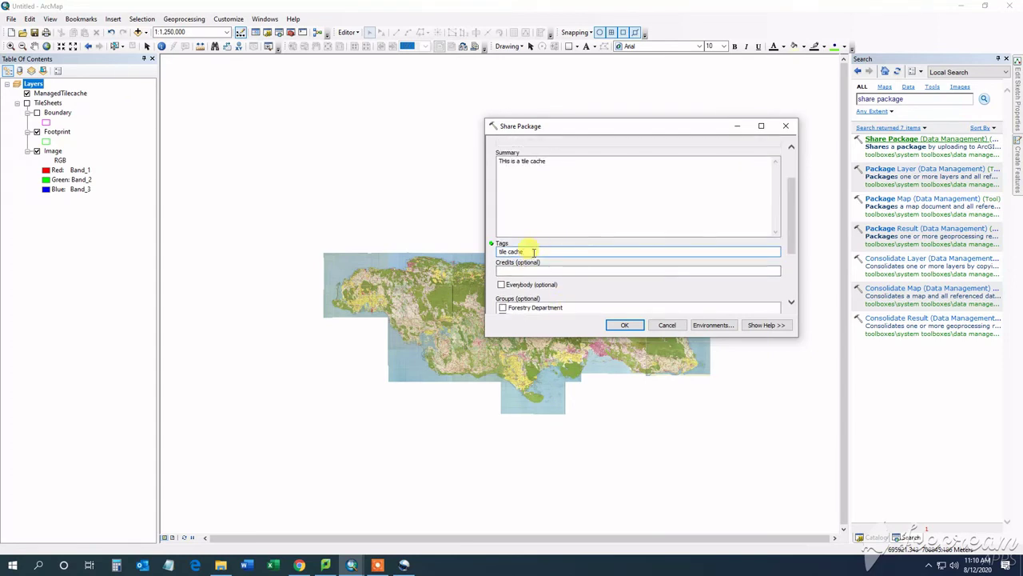
{"action": "key", "text": "Return"}
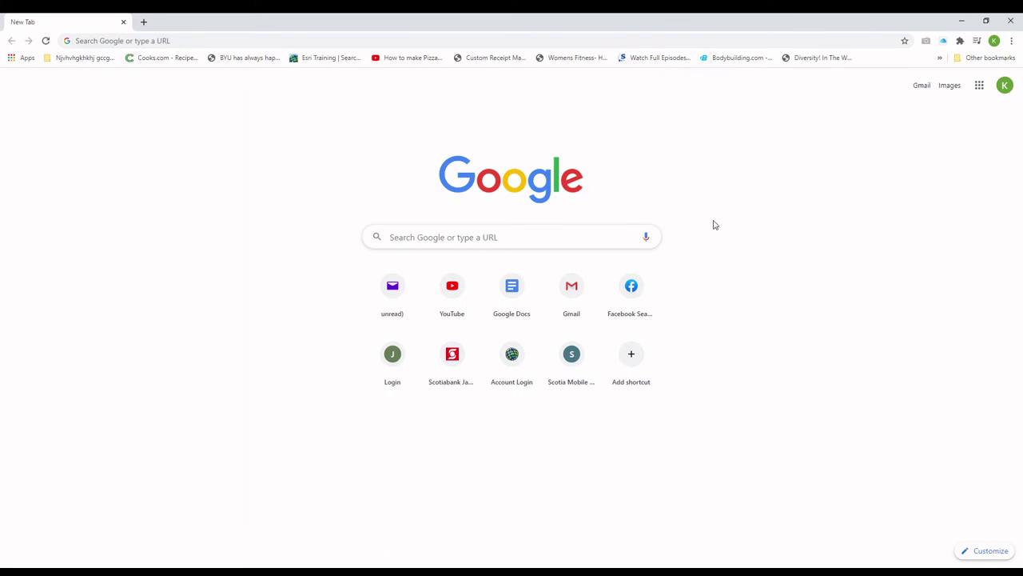
Step: Switch to ArcGIS Online in Chrome, sign in with the saved credentials and open the ExportedTileCache tile package from My Content
{"action": "left_click", "coordinate": [520, 364]}
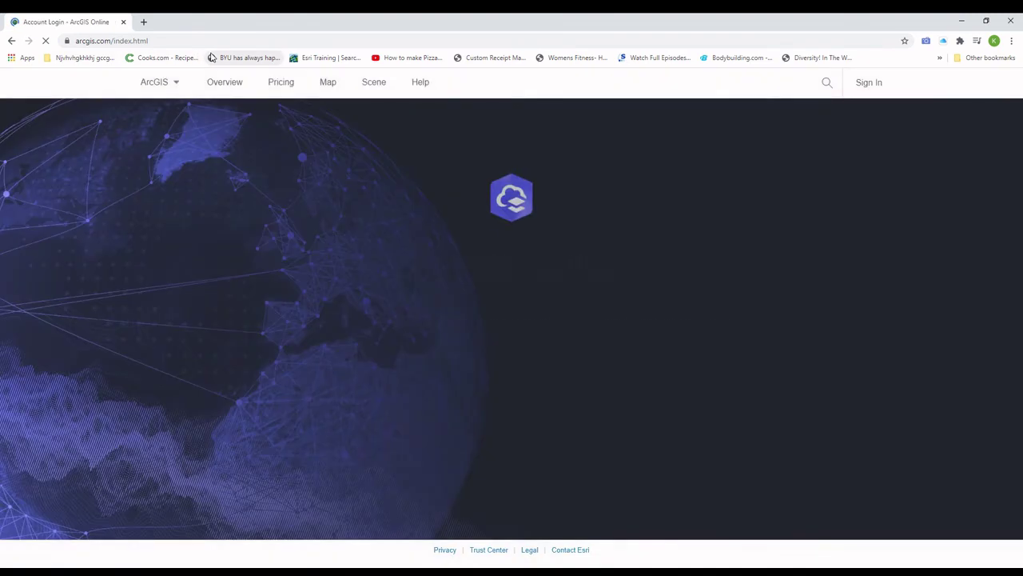
{"action": "left_click", "coordinate": [867, 87]}
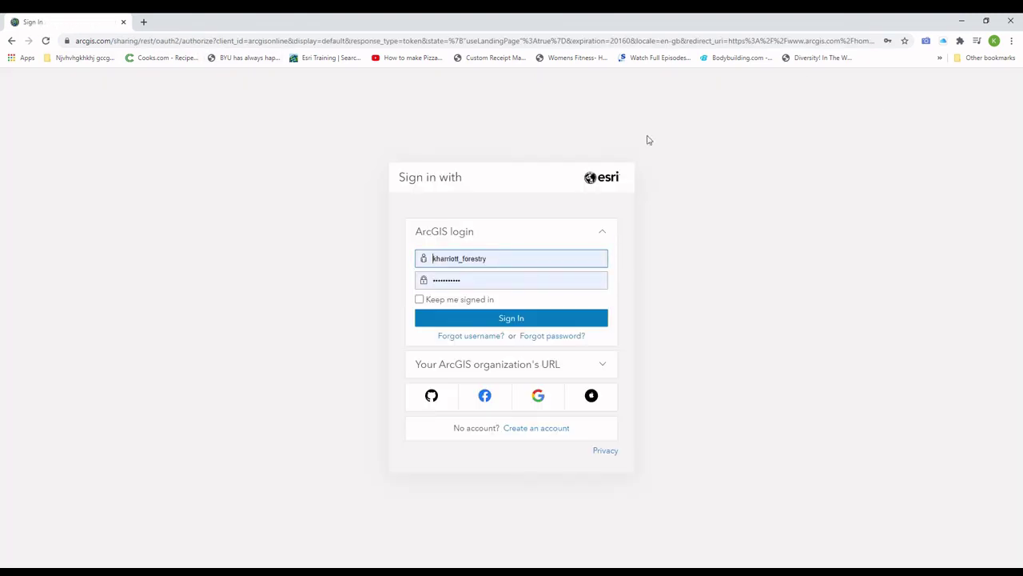
{"action": "left_click", "coordinate": [537, 318]}
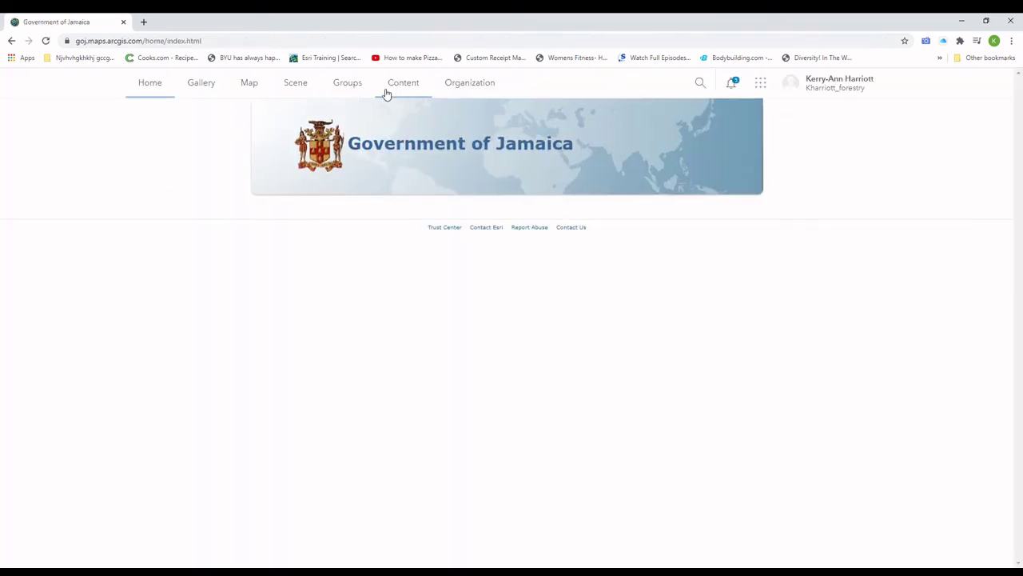
{"action": "left_click", "coordinate": [406, 87]}
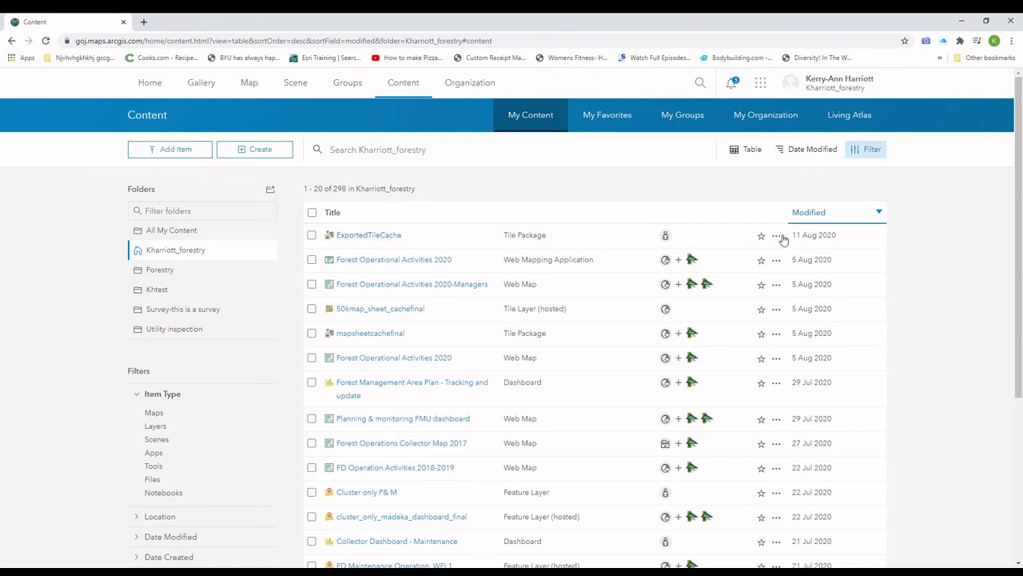
{"action": "left_click", "coordinate": [383, 238]}
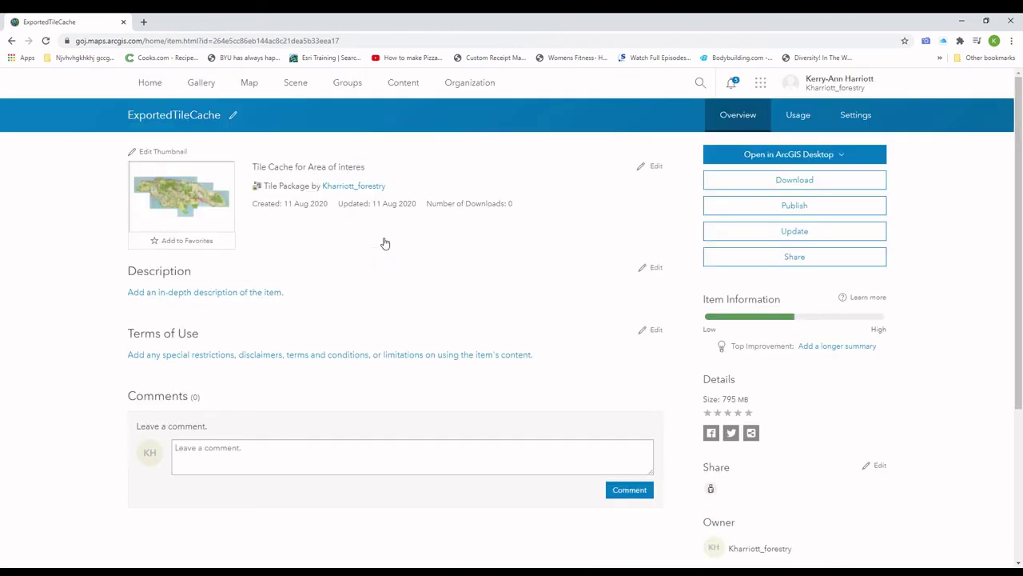
Step: Publish the tile package as a hosted layer titled ExportedTileCache and save it with download for offline maps allowed
{"action": "left_click", "coordinate": [794, 209]}
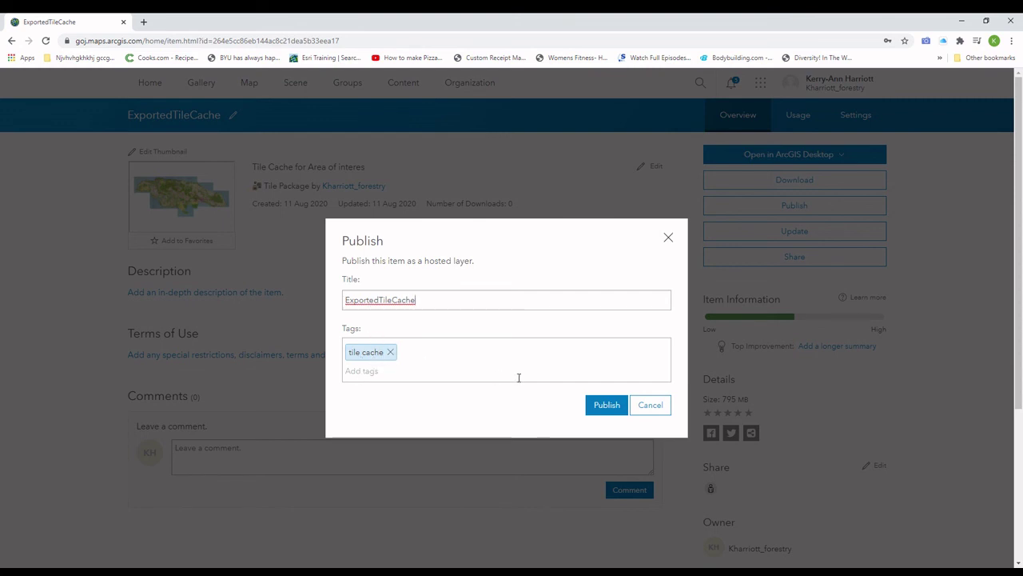
{"action": "left_click", "coordinate": [606, 406]}
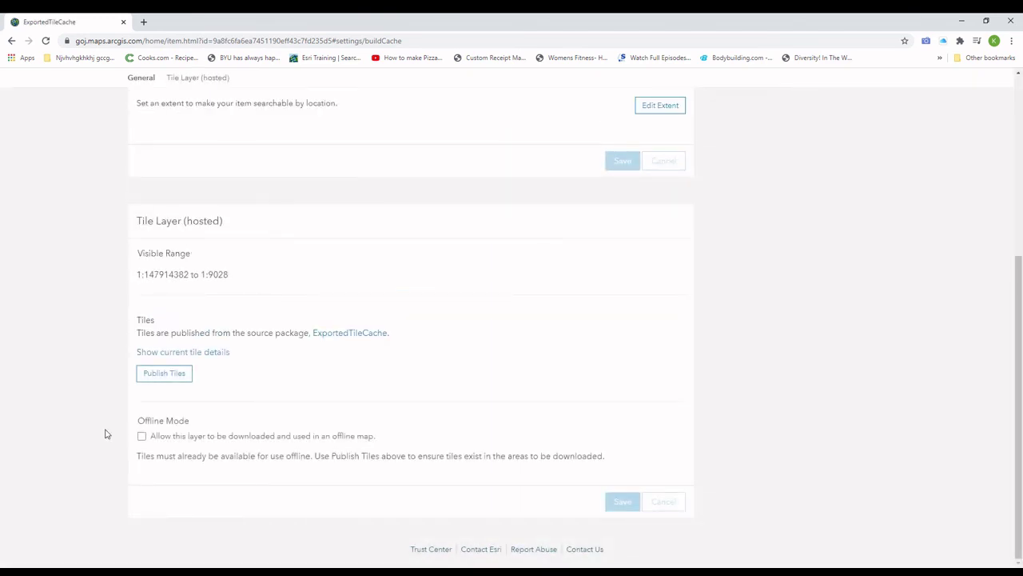
{"action": "left_click", "coordinate": [141, 436]}
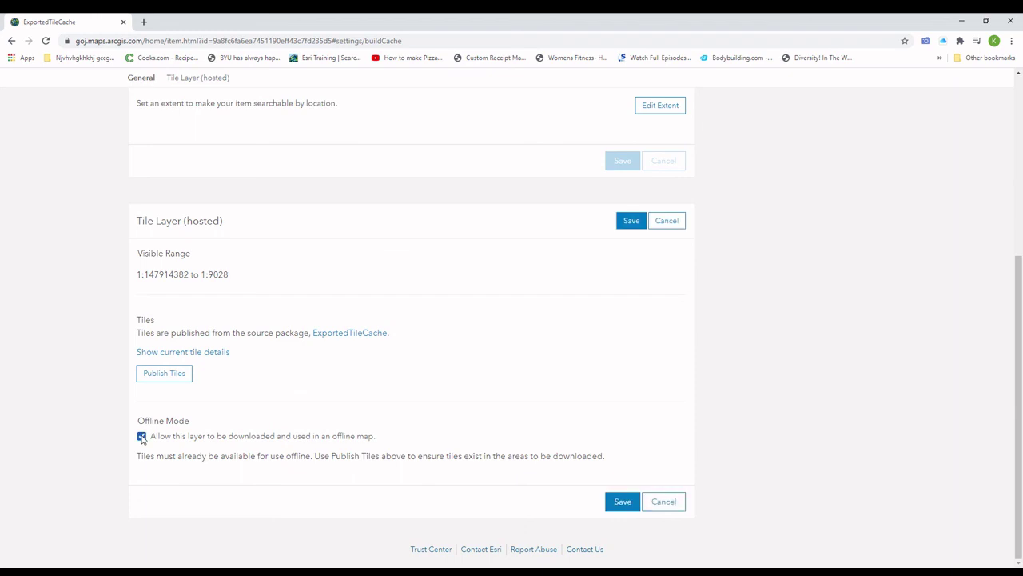
{"action": "left_click", "coordinate": [631, 222]}
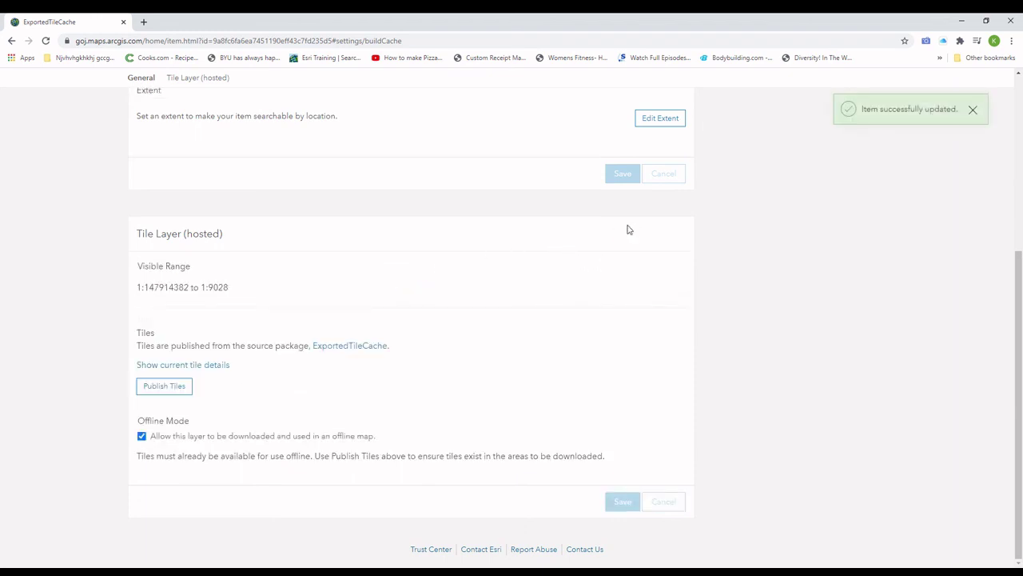
Step: Open the map viewer and add the ExportedTileCache tile layer from My Content to the map
{"action": "scroll", "coordinate": [628, 229], "scroll_direction": "up", "scroll_amount": 3}
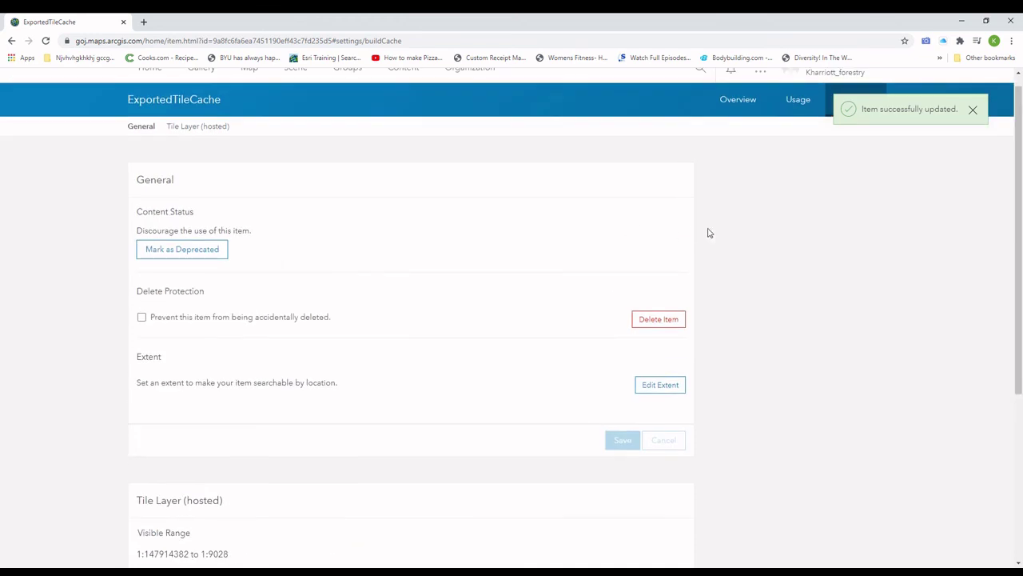
{"action": "scroll", "coordinate": [764, 230], "scroll_direction": "up", "scroll_amount": 1}
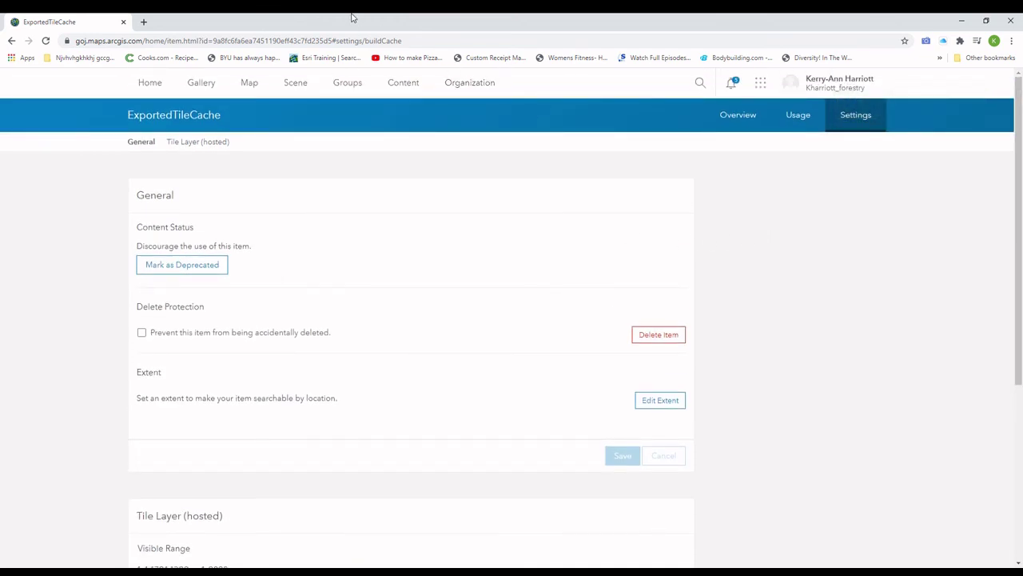
{"action": "left_click", "coordinate": [253, 92]}
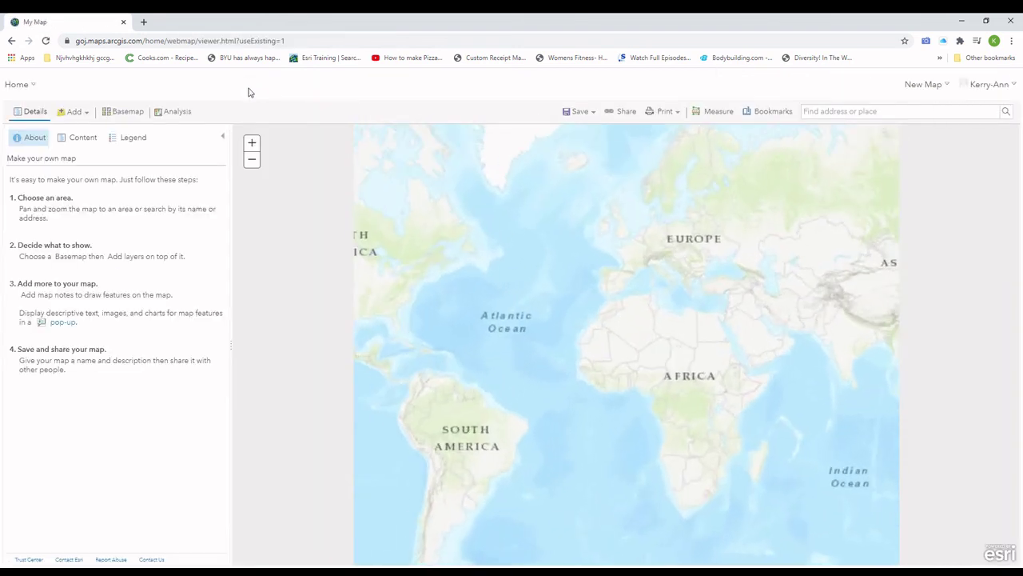
{"action": "left_click", "coordinate": [82, 112]}
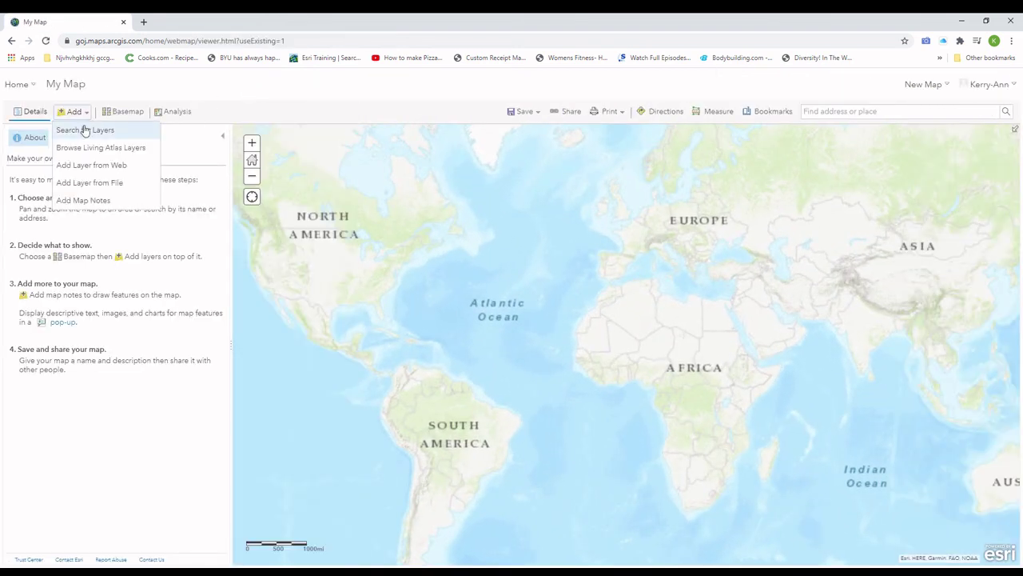
{"action": "left_click", "coordinate": [84, 133]}
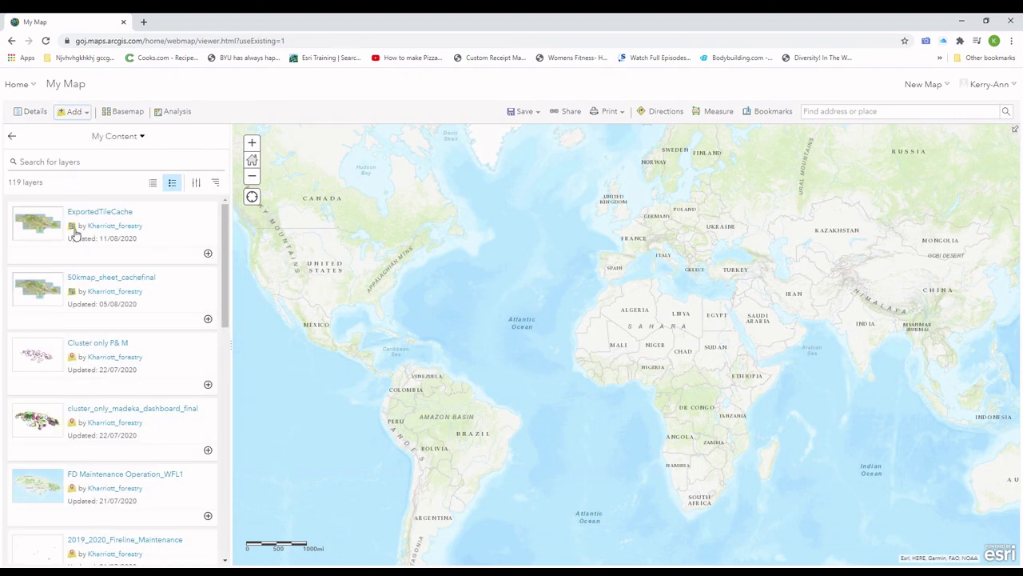
{"action": "left_click", "coordinate": [207, 254]}
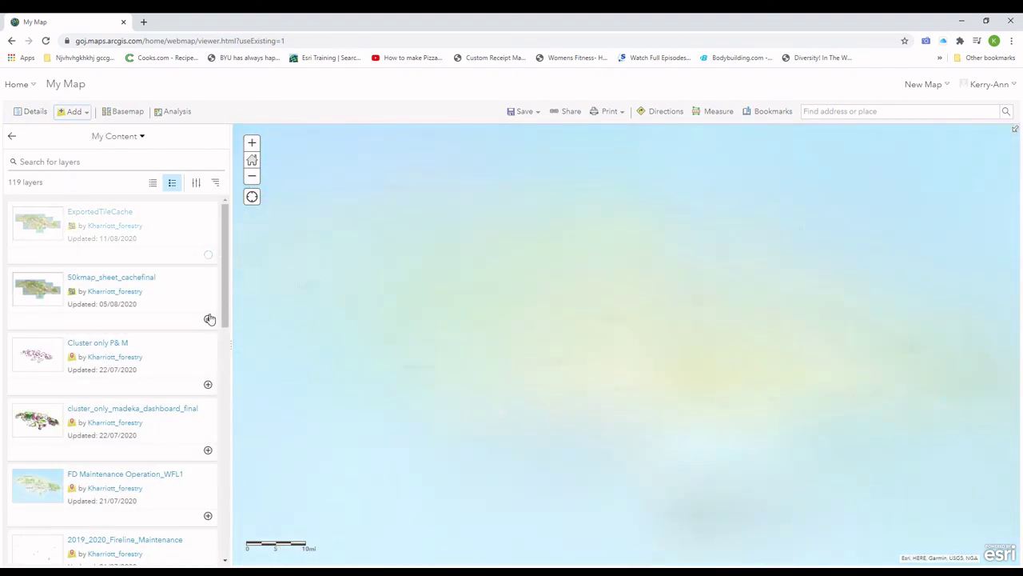
{"action": "scroll", "coordinate": [194, 402], "scroll_direction": "down", "scroll_amount": 3}
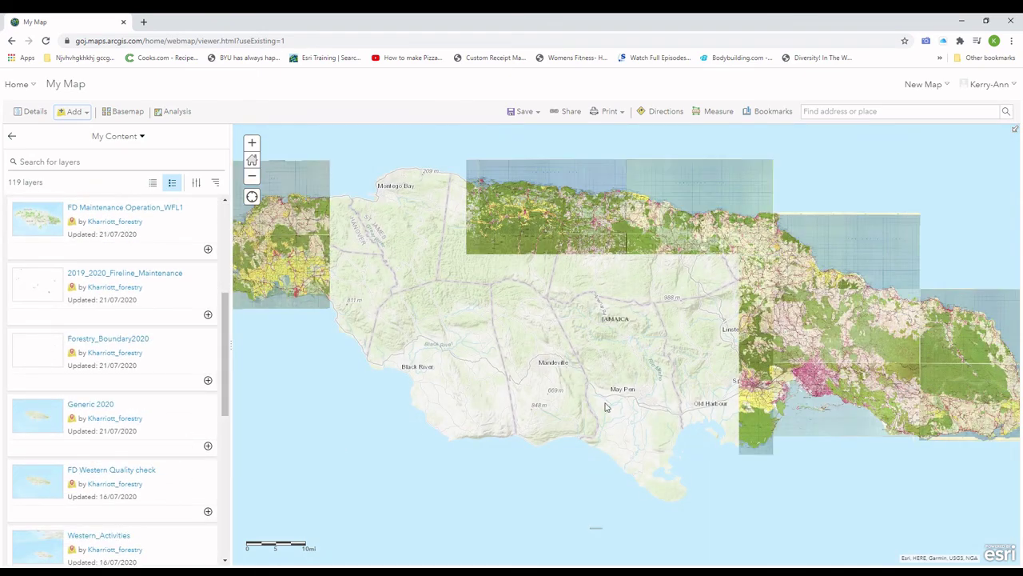